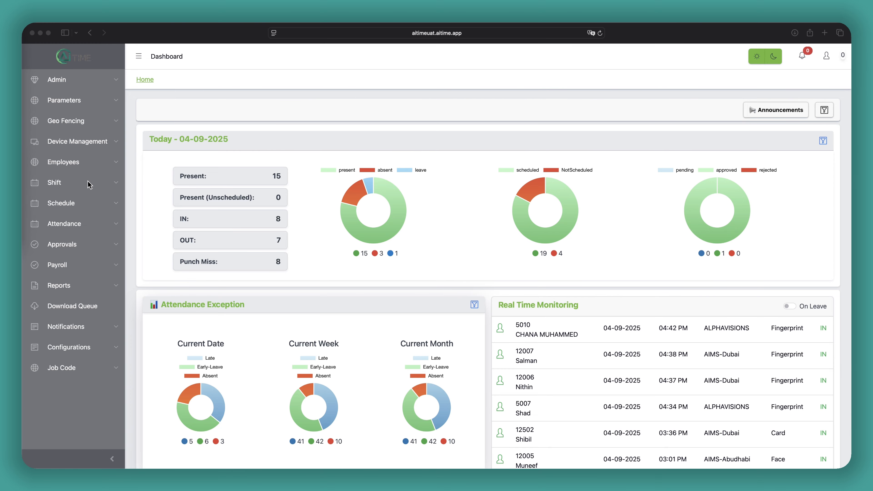
# - Start a new break time under the shift settings and name it "lunch break"
pyautogui.click(104, 181)
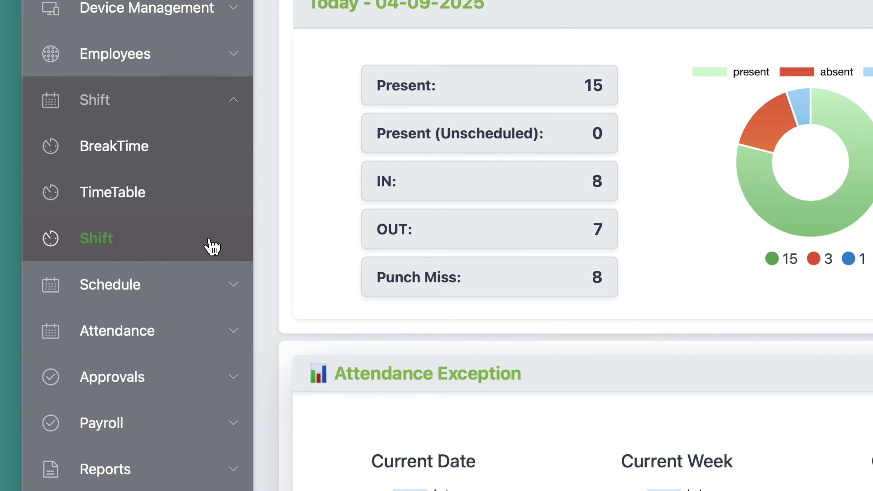
pyautogui.click(193, 158)
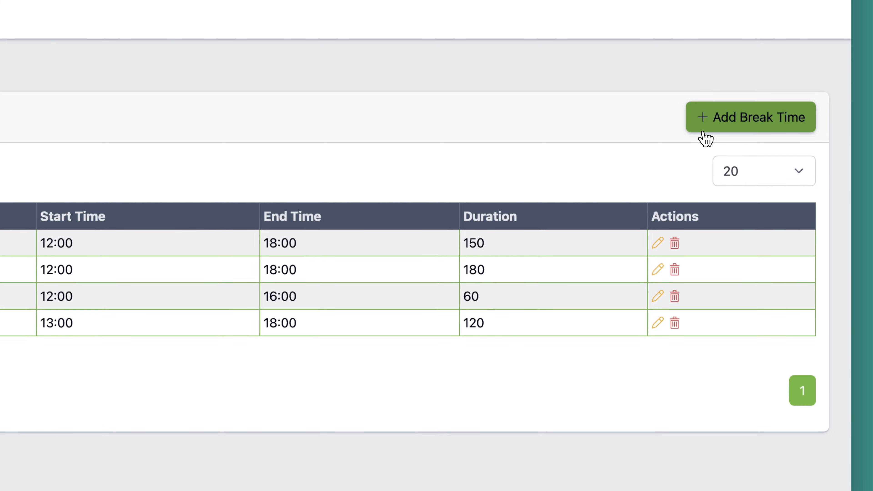
pyautogui.click(778, 133)
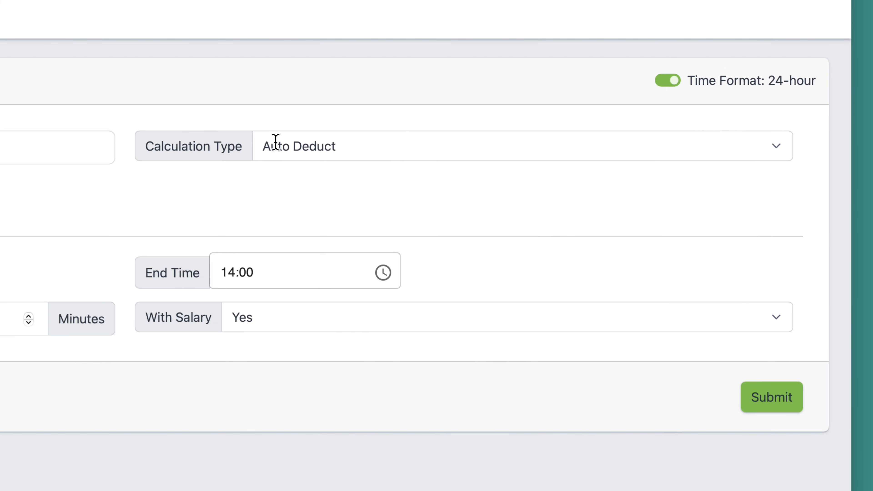
pyautogui.click(52, 148)
pyautogui.write('lu')
pyautogui.write('n')
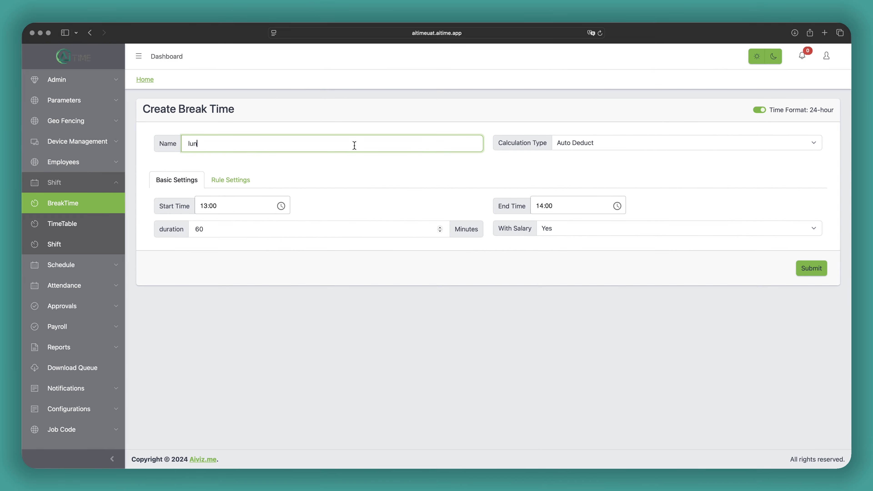
pyautogui.write('ch break')
pyautogui.click(547, 167)
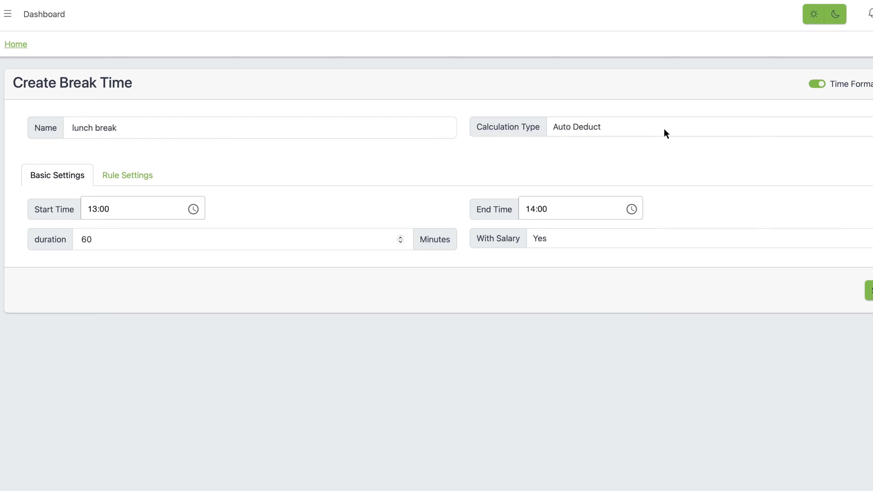
# - Set the break's calculation type to Require Punch, with the 12-hour time format and With Salary as Yes
pyautogui.click(666, 132)
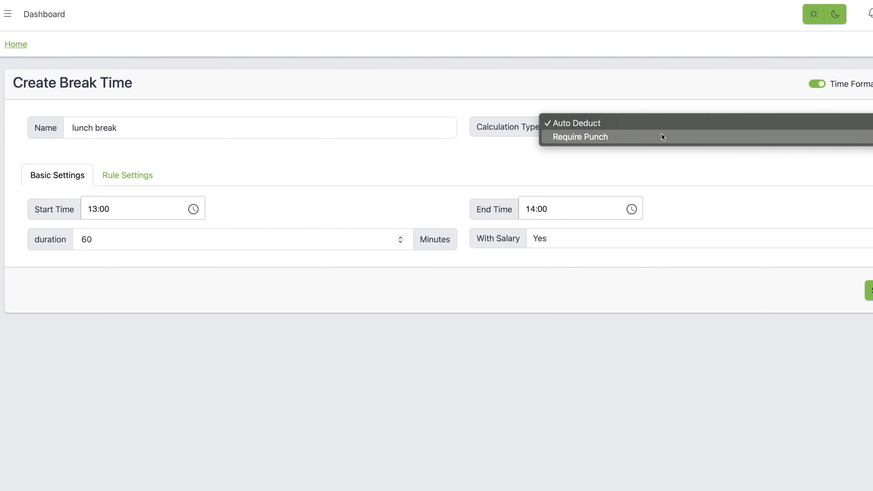
pyautogui.click(662, 137)
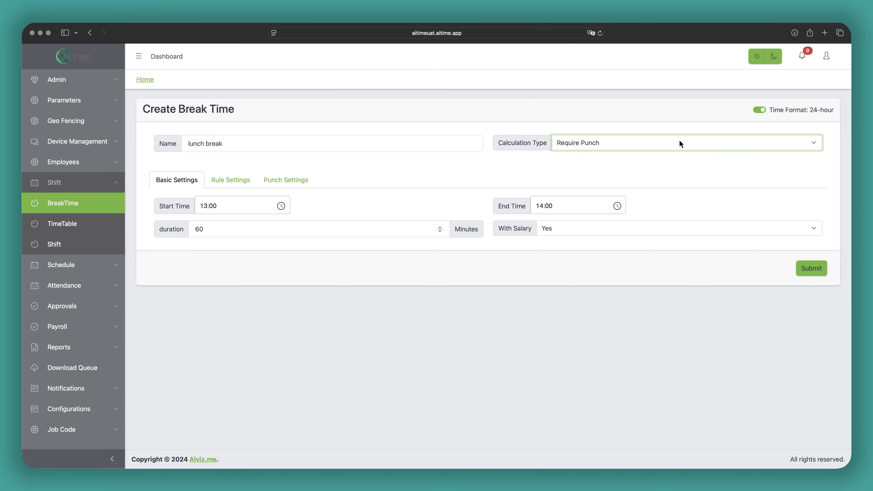
pyautogui.click(759, 110)
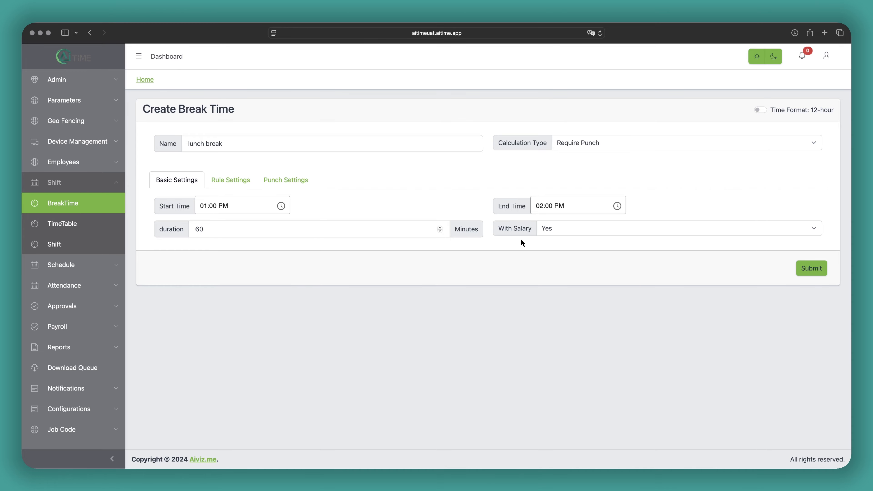
pyautogui.click(589, 229)
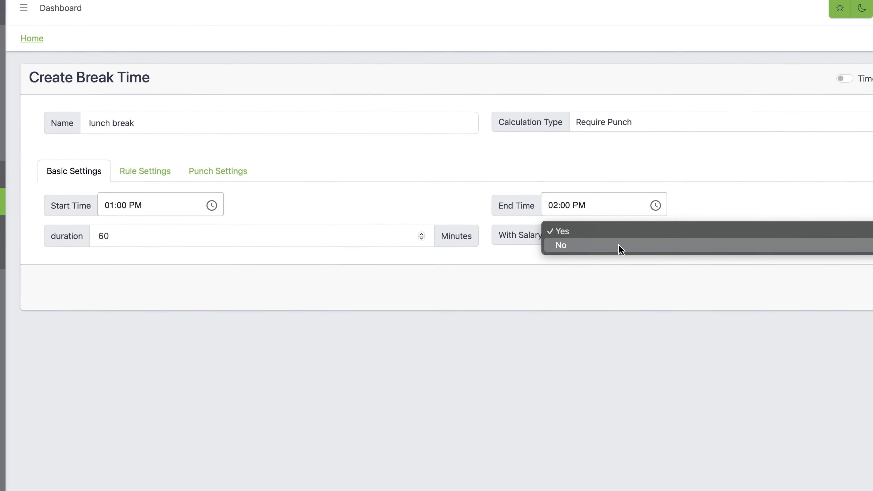
pyautogui.click(550, 269)
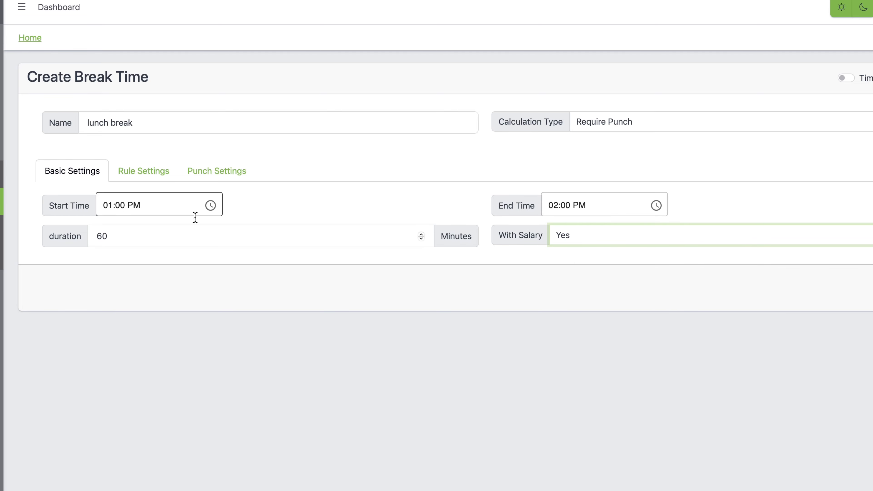
# - Choose No for Punch State Based in the break's rules and No Deduct for Punch Miss
pyautogui.click(158, 175)
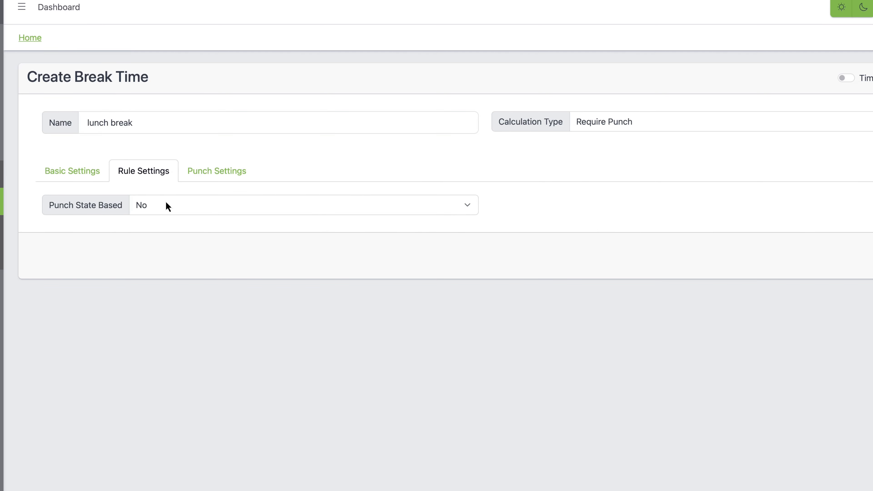
pyautogui.click(271, 208)
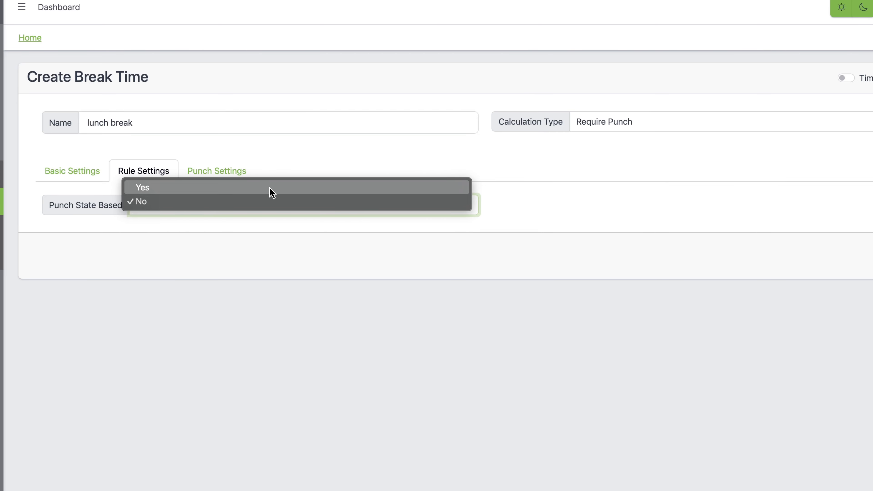
pyautogui.click(263, 208)
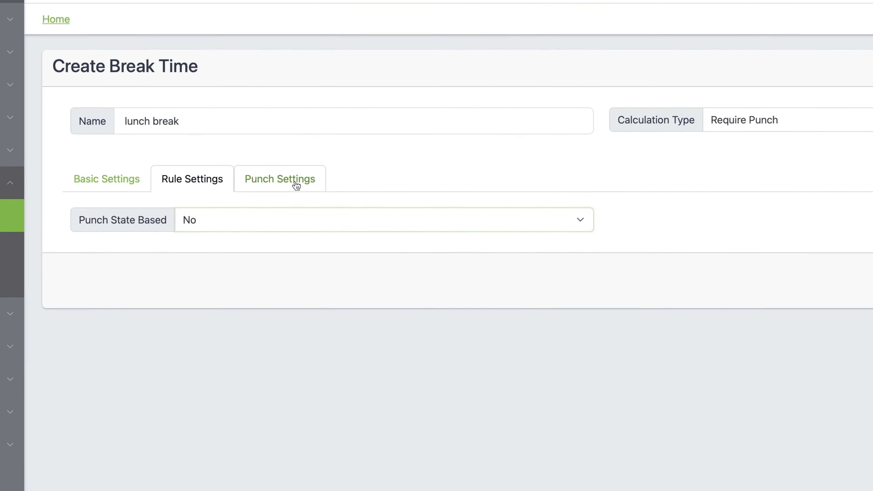
pyautogui.click(295, 185)
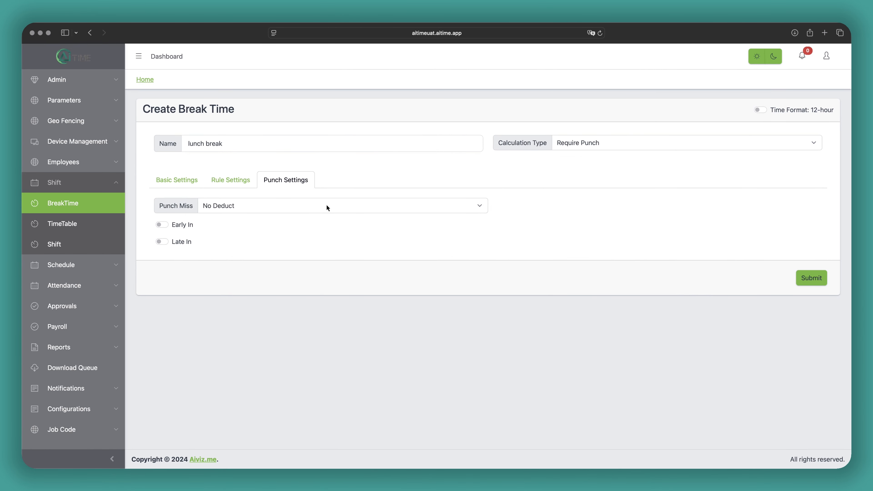
pyautogui.click(326, 205)
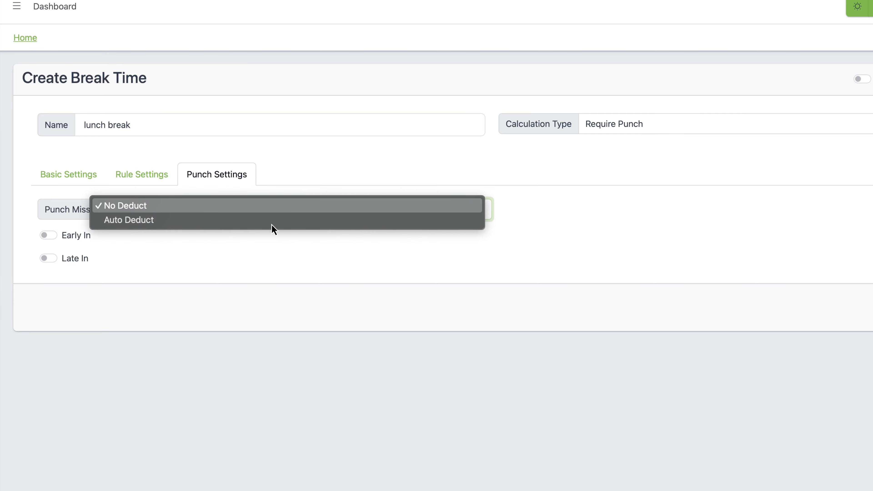
pyautogui.click(274, 243)
# - Enable the Early In rule for more than 30 minutes, assigned to Ignore
pyautogui.click(51, 233)
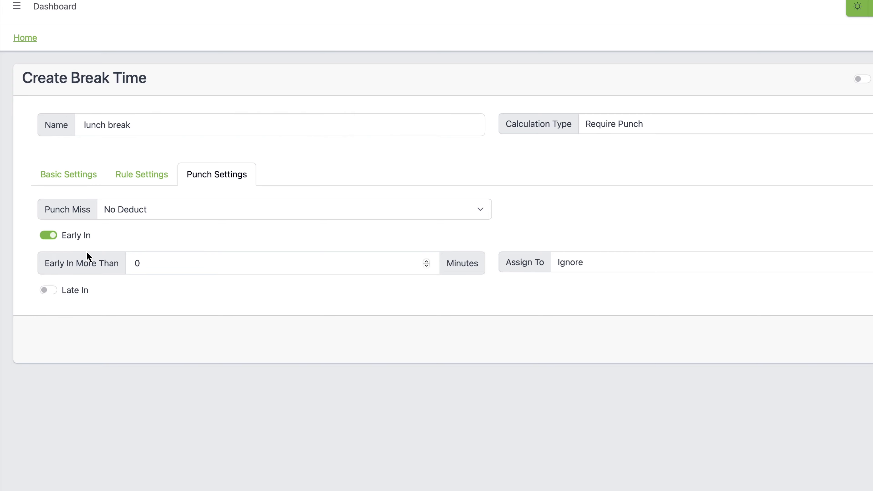
pyautogui.click(173, 265)
pyautogui.write('30')
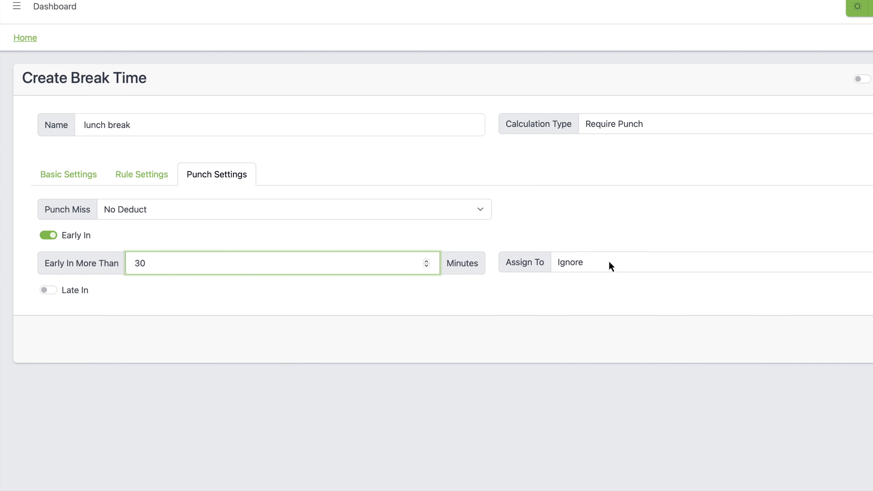
pyautogui.click(617, 267)
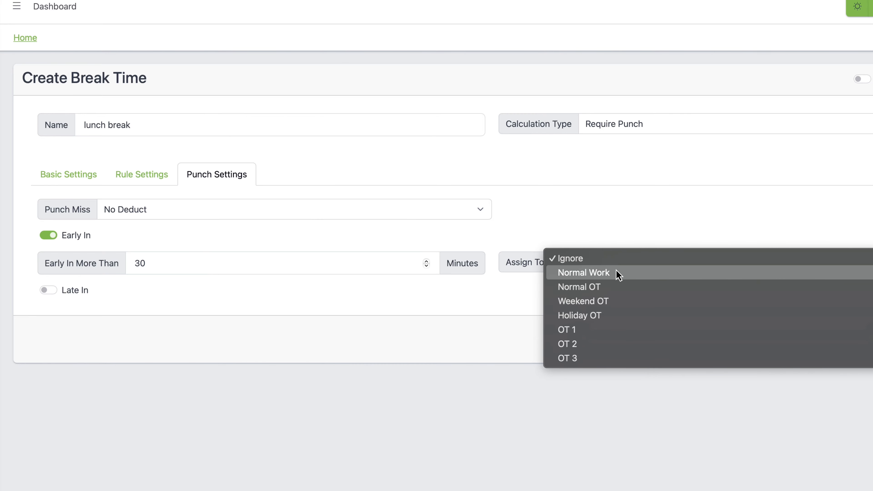
pyautogui.click(412, 306)
# - Enable the Late In rule for more than 40 minutes, assigned to Ignore, and submit the break time
pyautogui.click(55, 290)
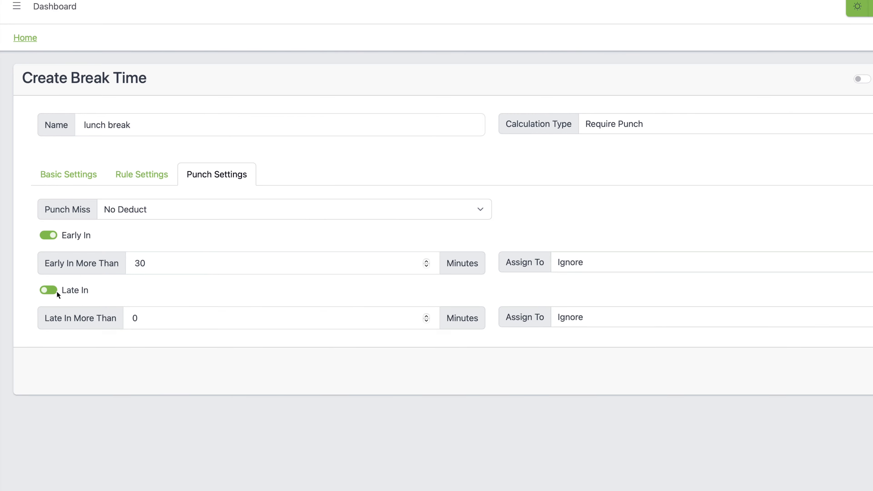
pyautogui.click(173, 313)
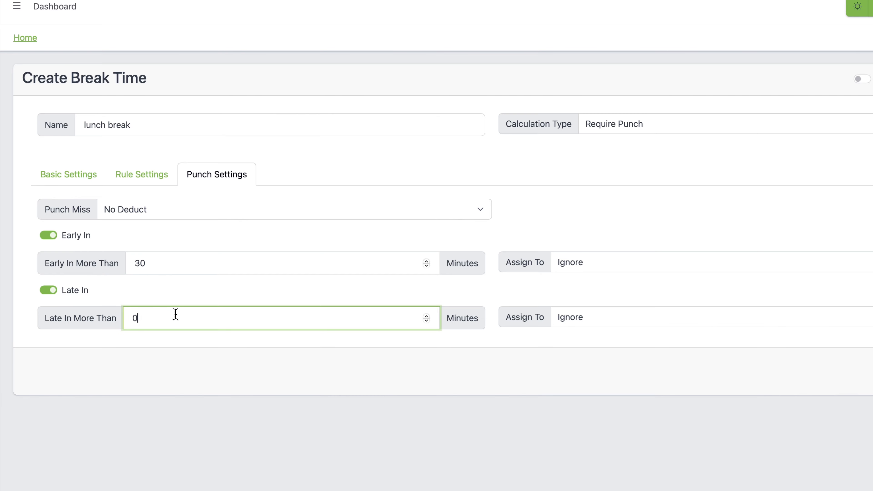
pyautogui.press('BackSpace')
pyautogui.write('40')
pyautogui.click(531, 337)
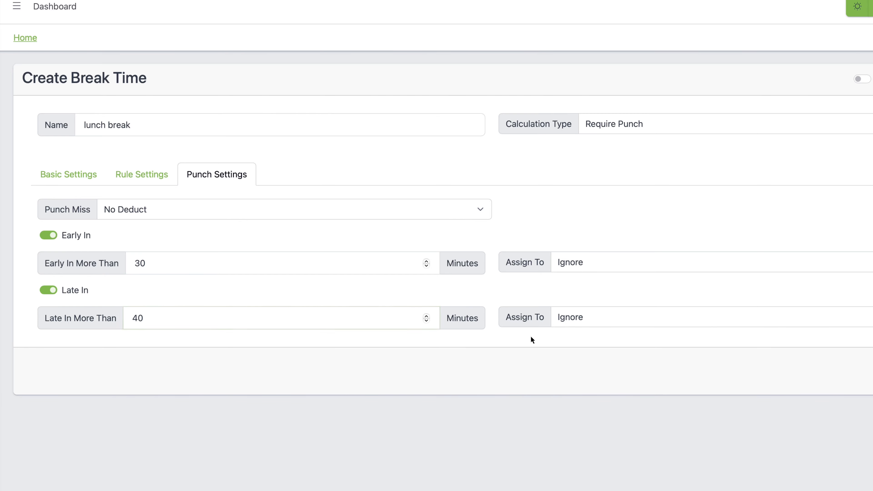
pyautogui.click(592, 320)
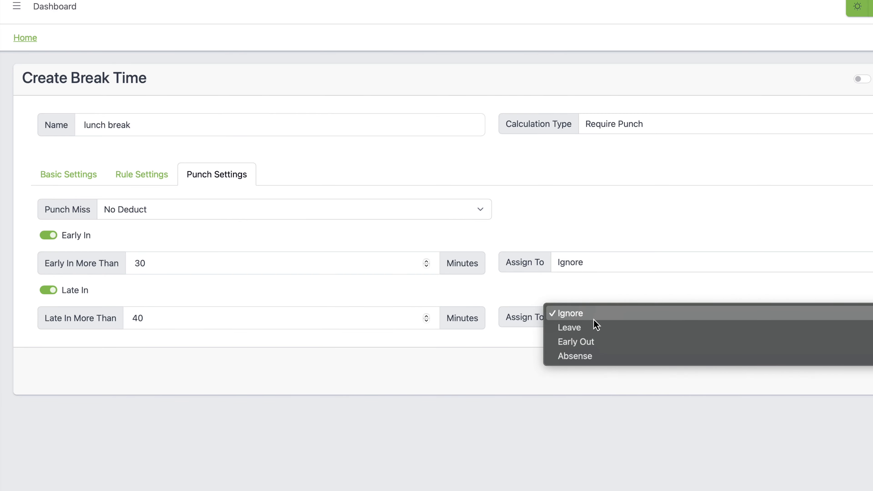
pyautogui.click(482, 360)
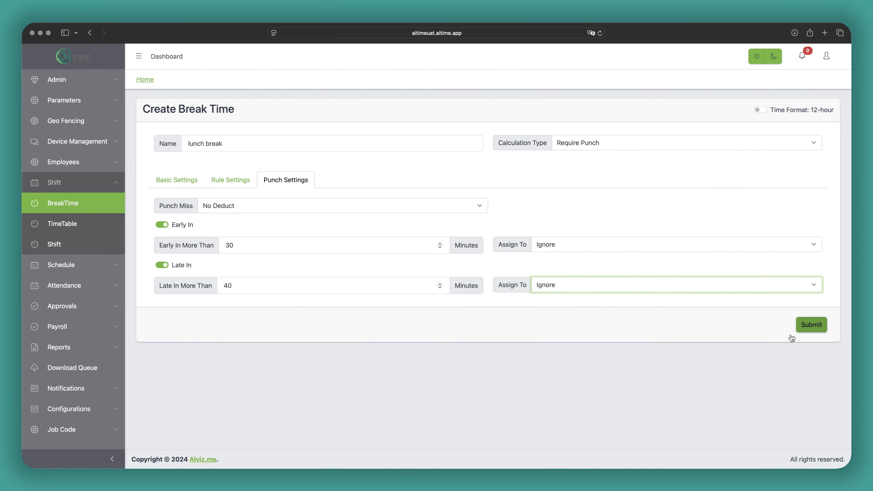
pyautogui.click(797, 324)
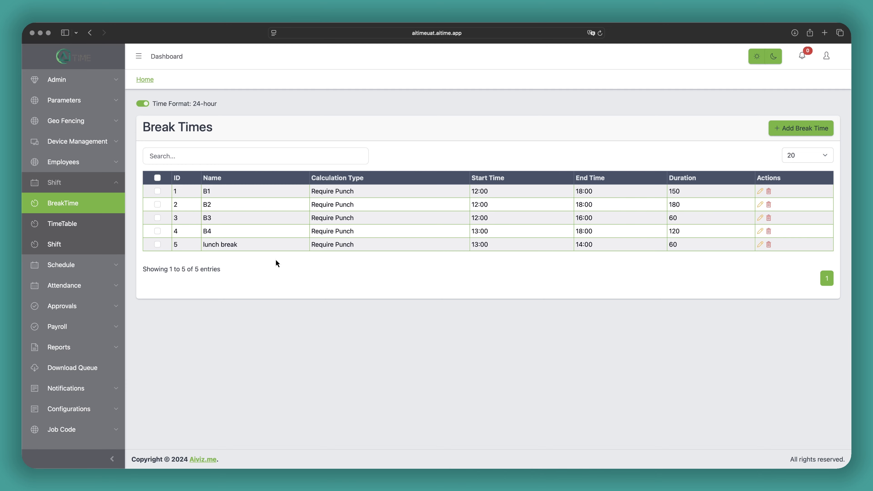
# - Start a new normal timetable and name it "9am to 5pm"
pyautogui.click(81, 231)
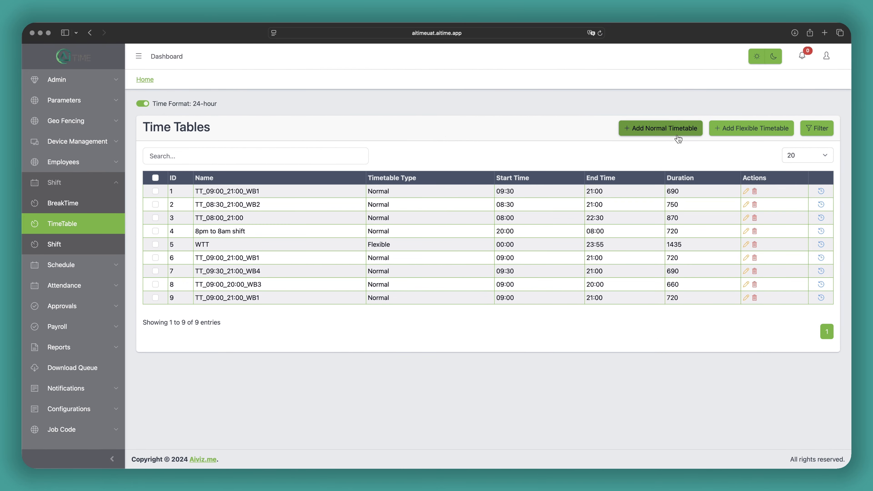
pyautogui.click(676, 136)
pyautogui.click(316, 167)
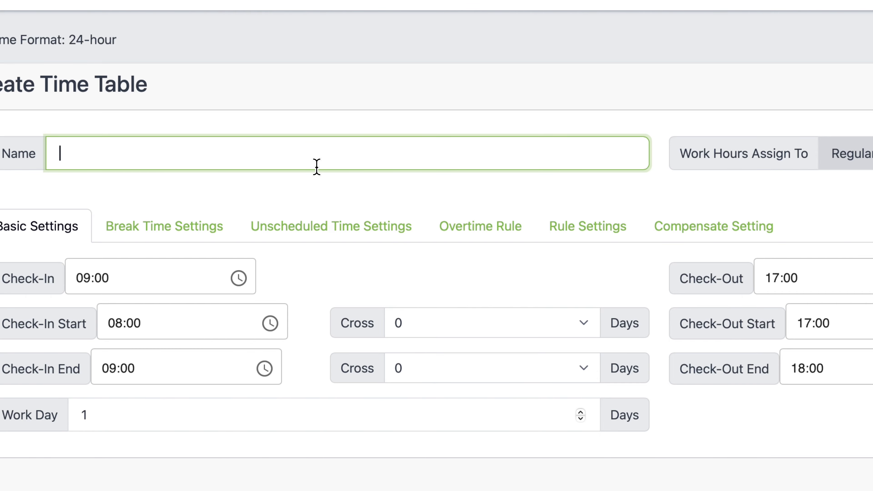
pyautogui.write('9am to 5')
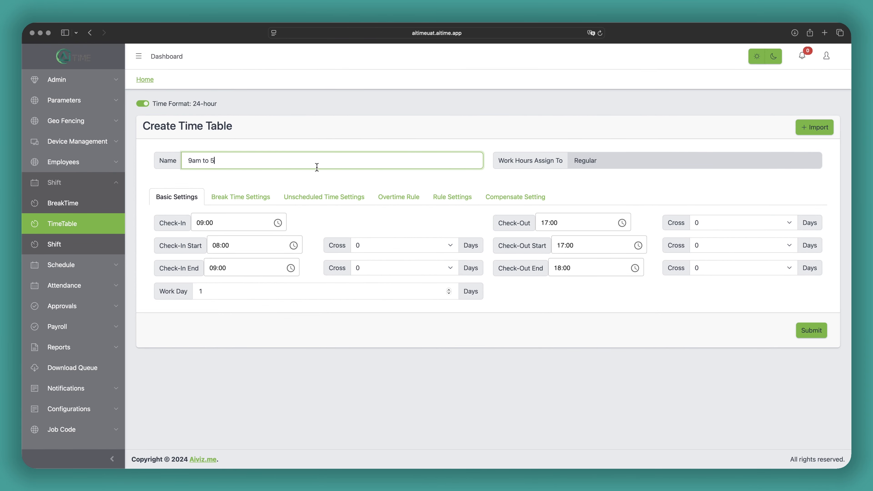
pyautogui.write('pm')
pyautogui.click(276, 177)
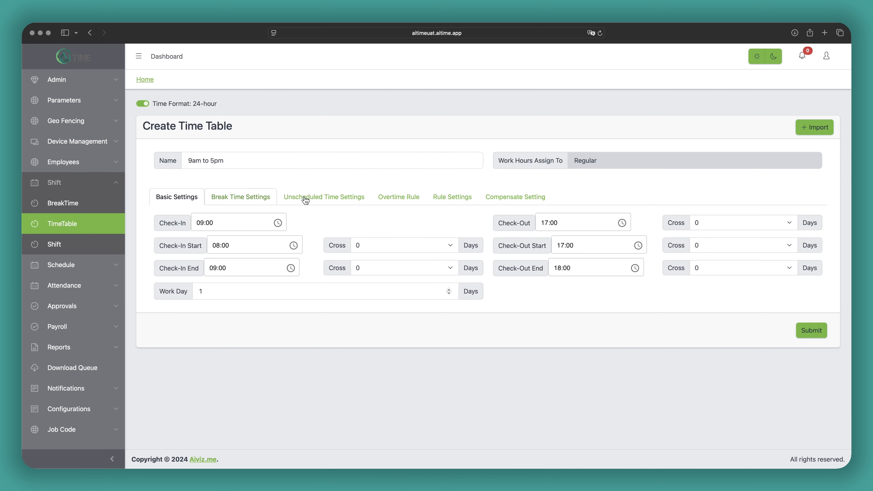
# - Review the timetable's break time, unscheduled time, overtime, rule and compensate settings
pyautogui.click(226, 204)
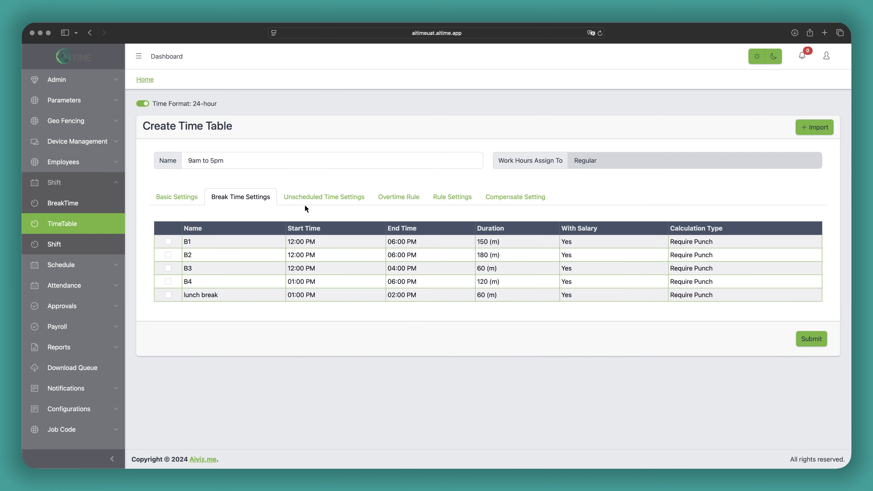
pyautogui.click(338, 204)
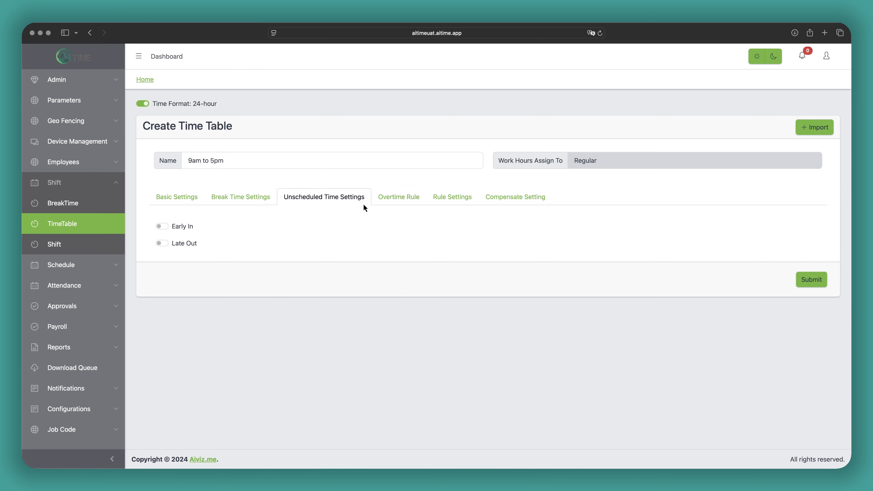
pyautogui.click(387, 207)
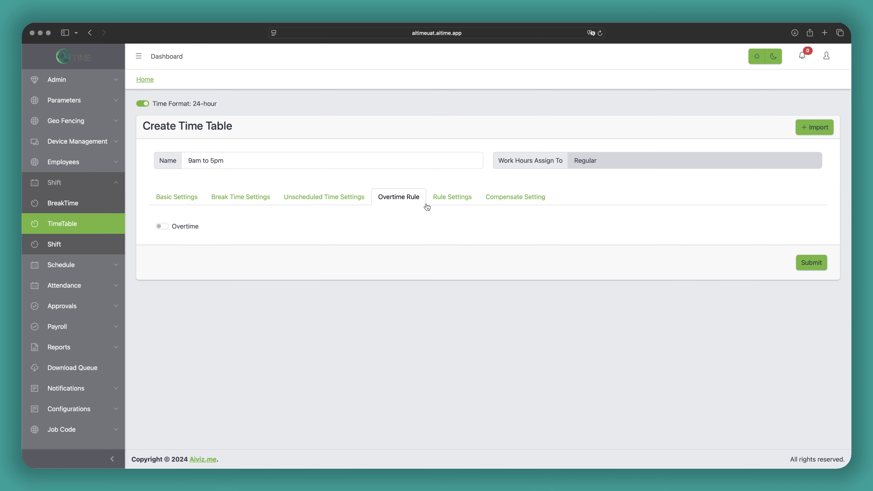
pyautogui.click(462, 204)
pyautogui.click(500, 203)
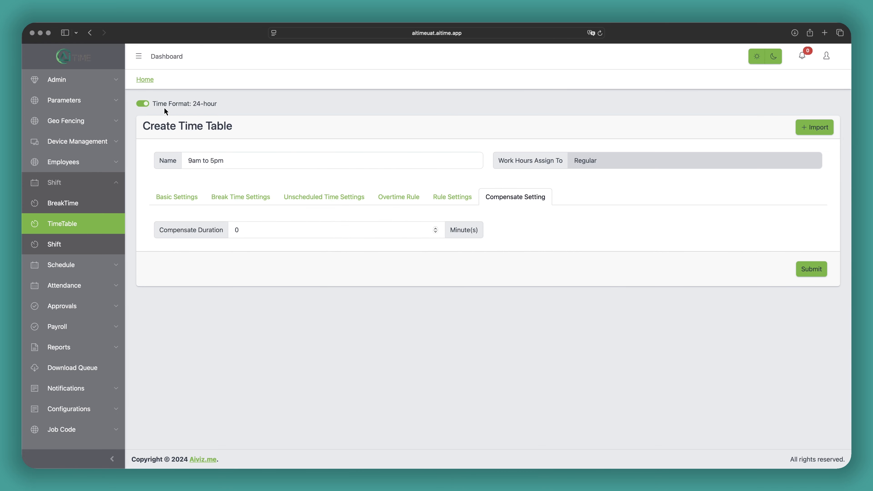
# - Switch the timetable to the 12-hour time format and set Check-In Start to 07:00 AM
pyautogui.click(146, 103)
pyautogui.click(186, 201)
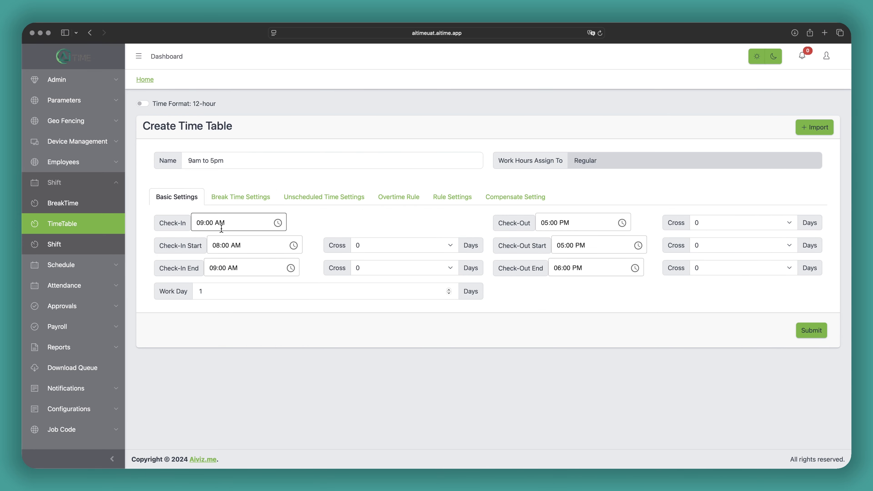
pyautogui.click(294, 245)
pyautogui.scroll(1, 218, 279)
pyautogui.click(216, 263)
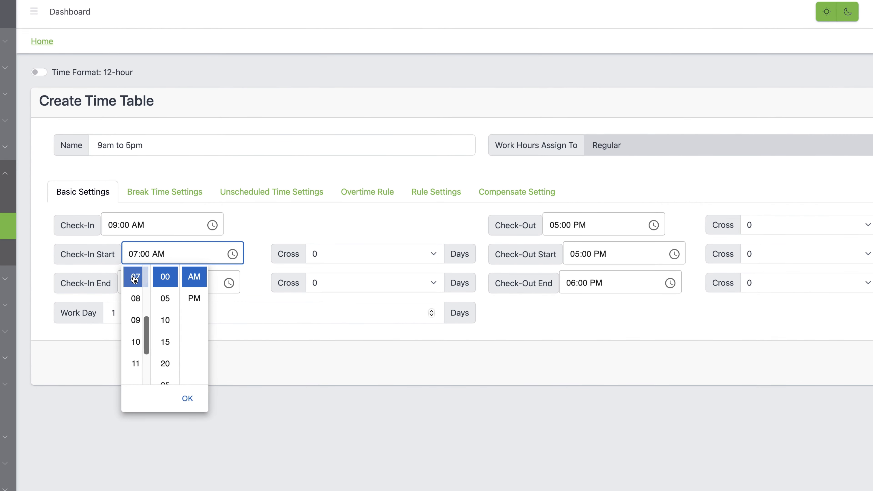
pyautogui.click(370, 221)
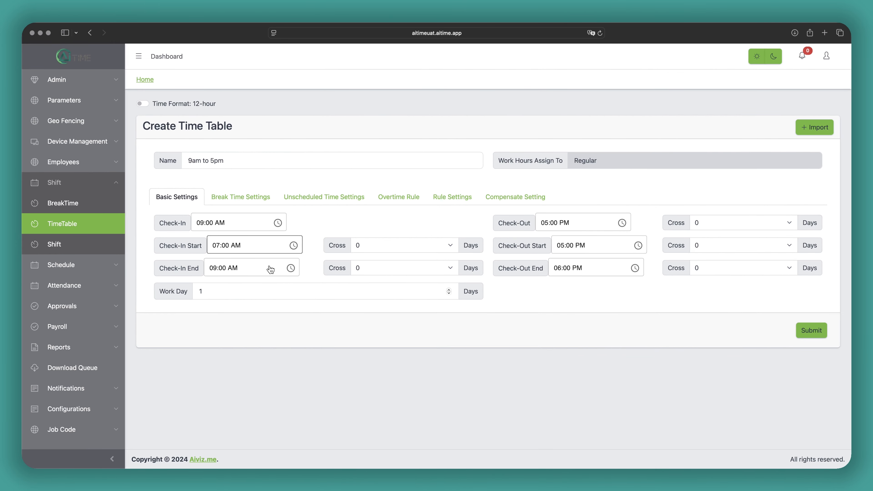
# - Set the timetable's Check-In End to 10:00 AM and Check-Out Start to 03:00 PM
pyautogui.click(290, 268)
pyautogui.click(216, 303)
pyautogui.click(296, 291)
pyautogui.click(638, 246)
pyautogui.scroll(2, 563, 296)
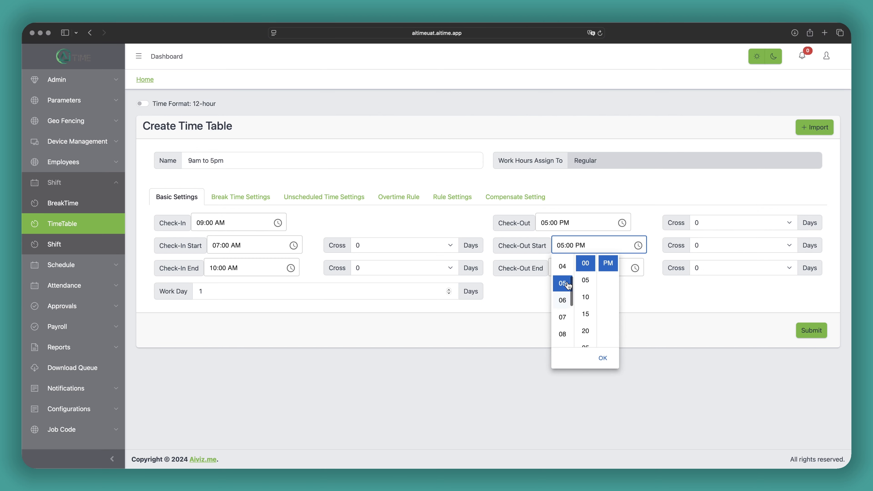
pyautogui.click(562, 263)
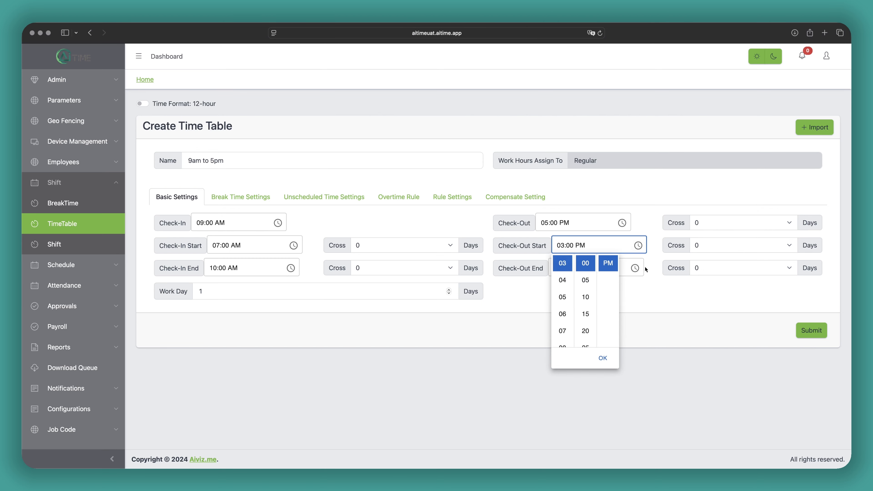
pyautogui.click(603, 357)
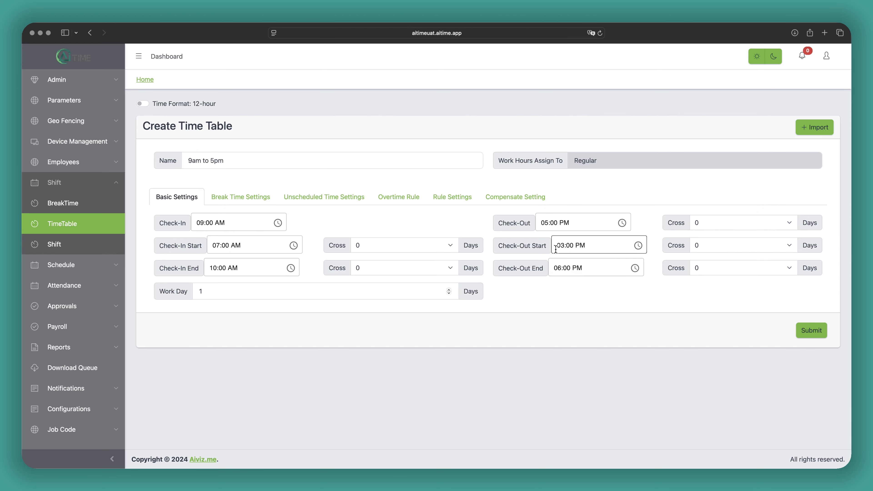
pyautogui.click(580, 261)
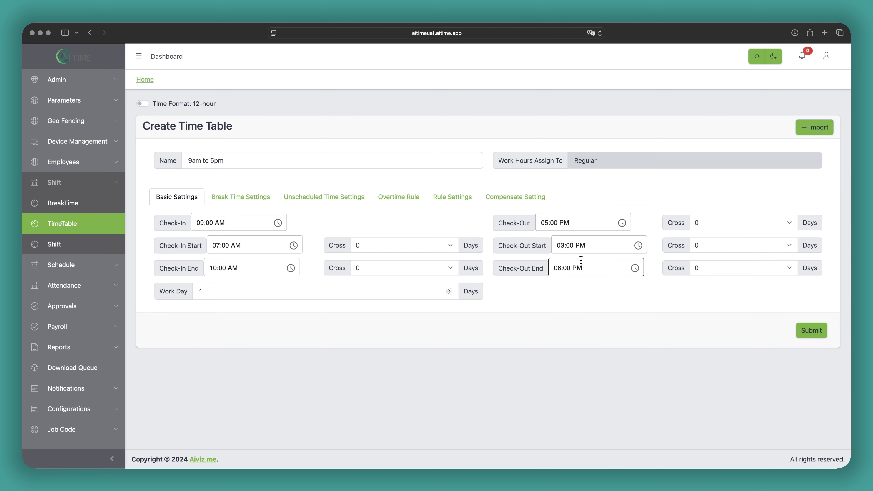
pyautogui.click(601, 282)
# - Rename the timetable "8pm to 8am" and assign the lunch break to it
pyautogui.moveTo(188, 160); pyautogui.dragTo(195, 160)
pyautogui.write('8')
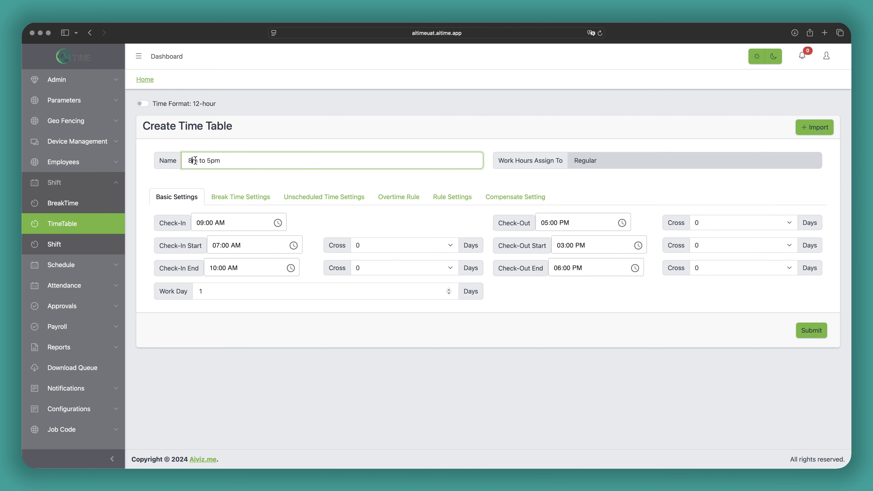
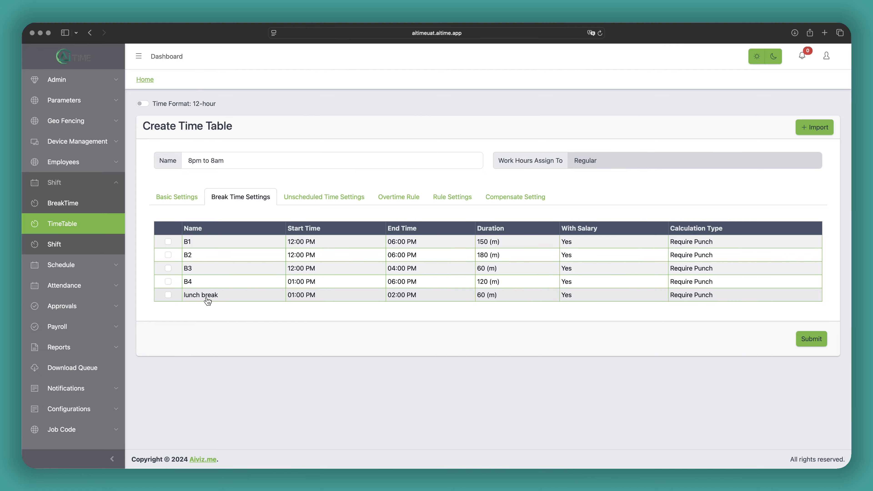
pyautogui.click(168, 295)
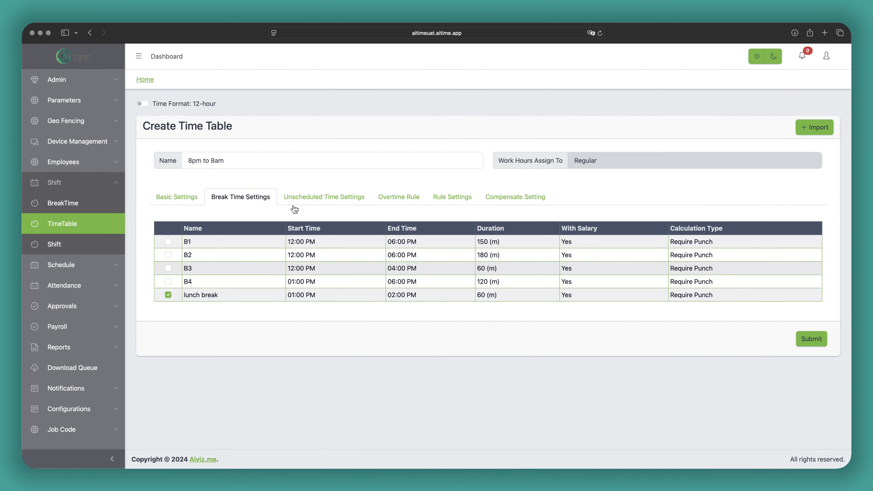
# - Enable Early In for unscheduled time and assign its work hours to Regular
pyautogui.click(326, 201)
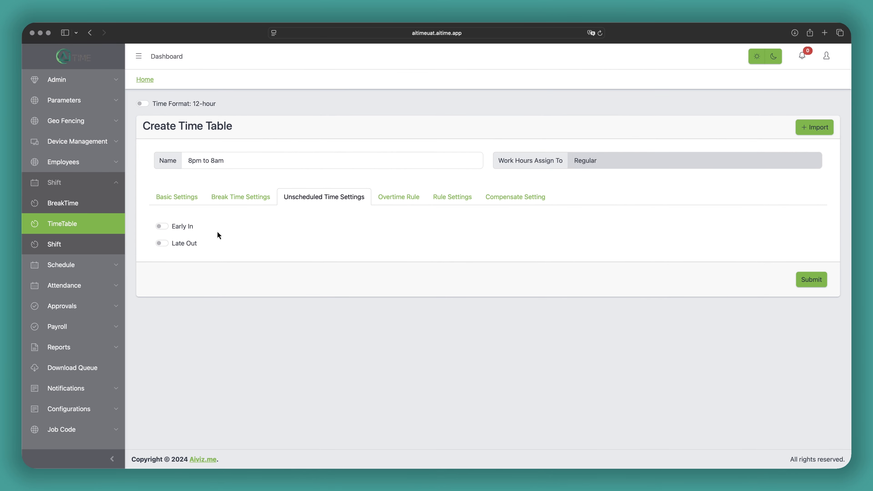
pyautogui.click(162, 227)
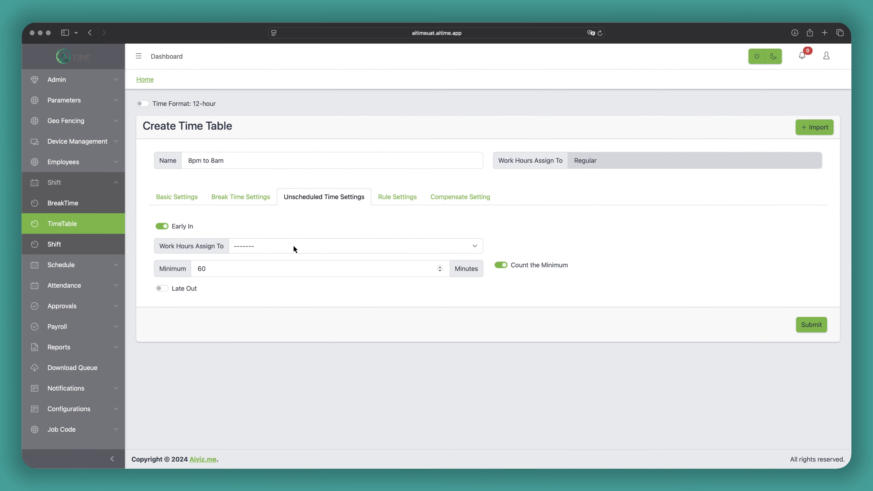
pyautogui.click(293, 245)
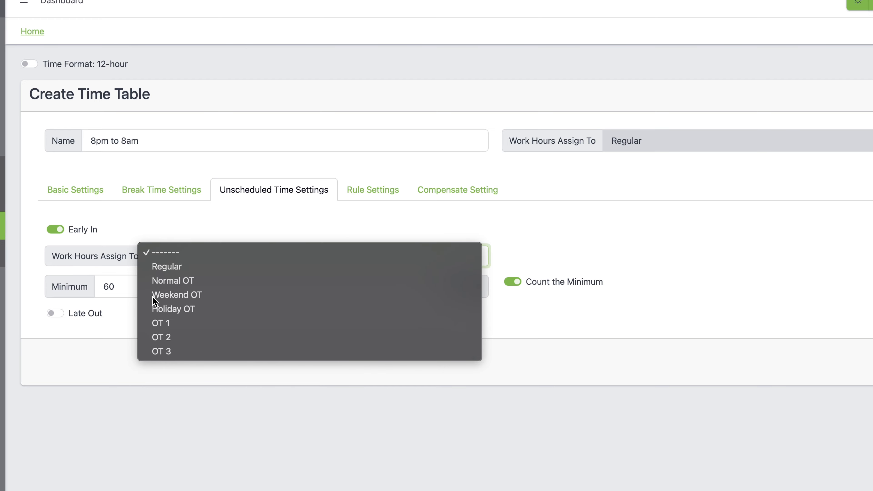
pyautogui.click(127, 278)
pyautogui.click(195, 262)
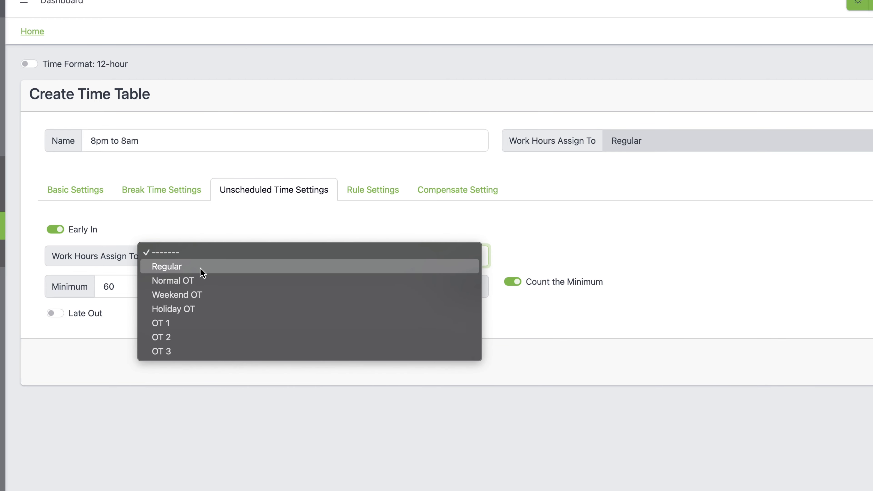
pyautogui.click(244, 271)
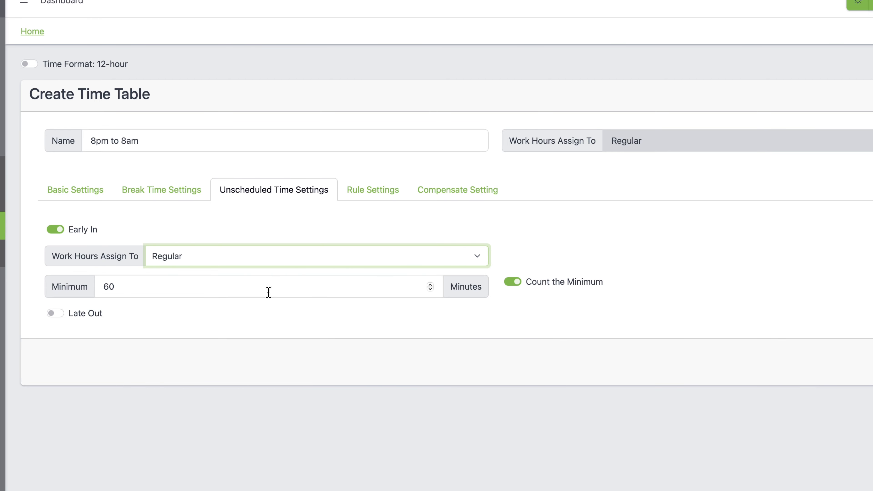
pyautogui.click(329, 293)
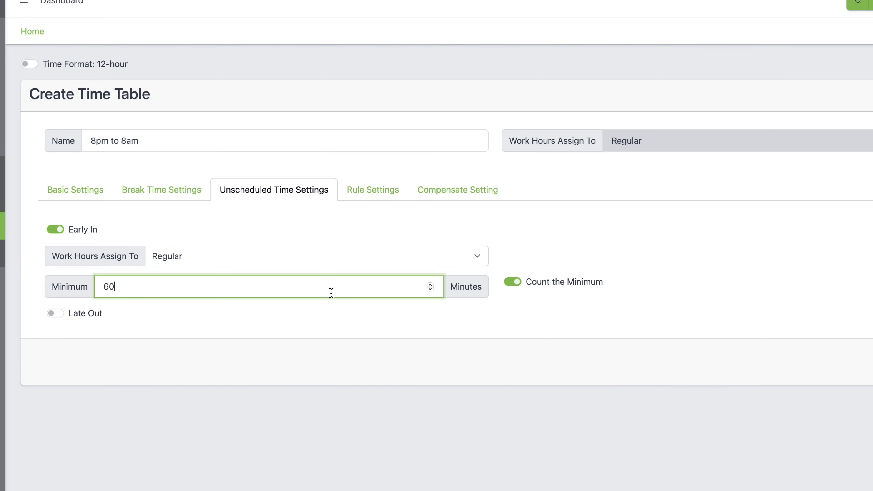
# - Enable Late Out for unscheduled time and assign its work hours to Normal OT
pyautogui.click(55, 313)
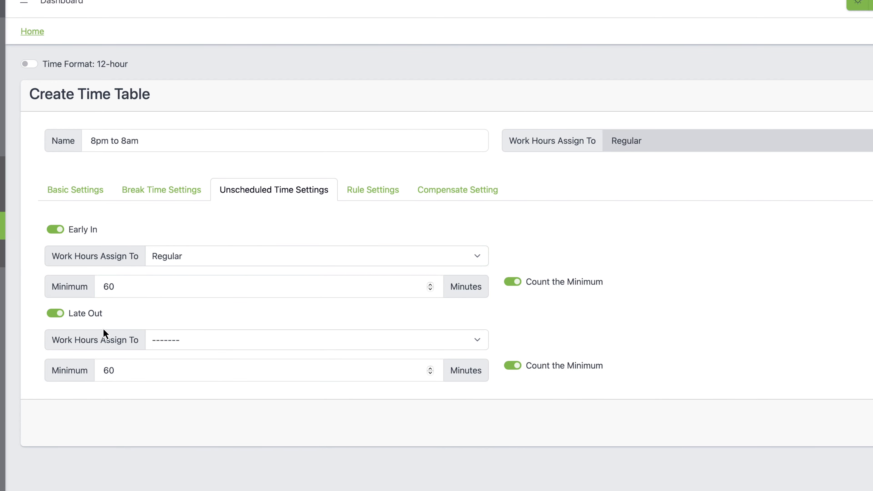
pyautogui.click(190, 344)
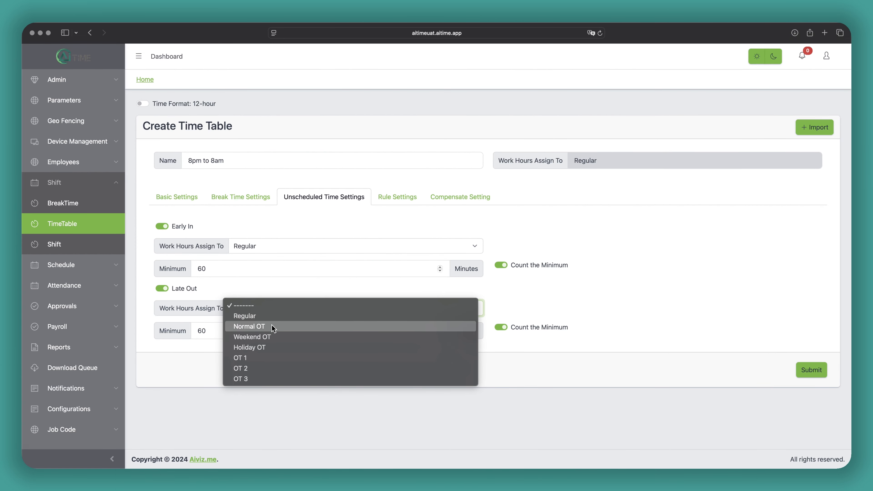
pyautogui.click(256, 326)
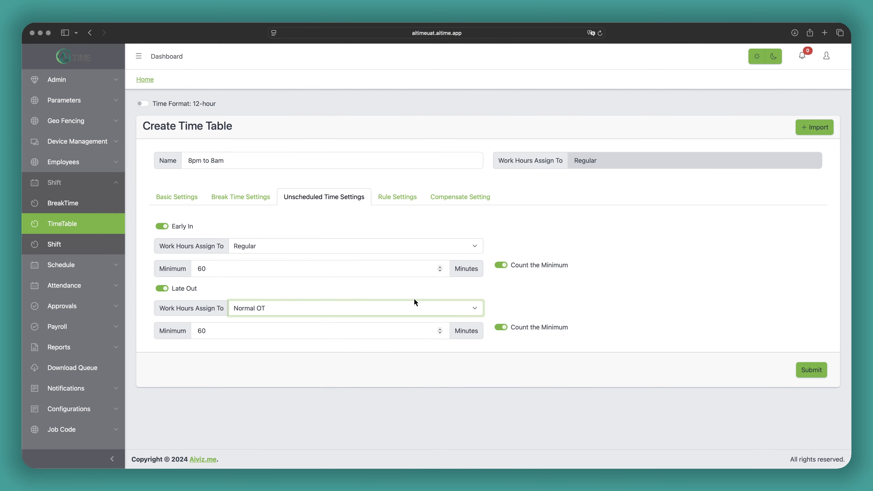
# - Set the allowed early-out to 5 minutes in the timetable's rule settings
pyautogui.click(391, 198)
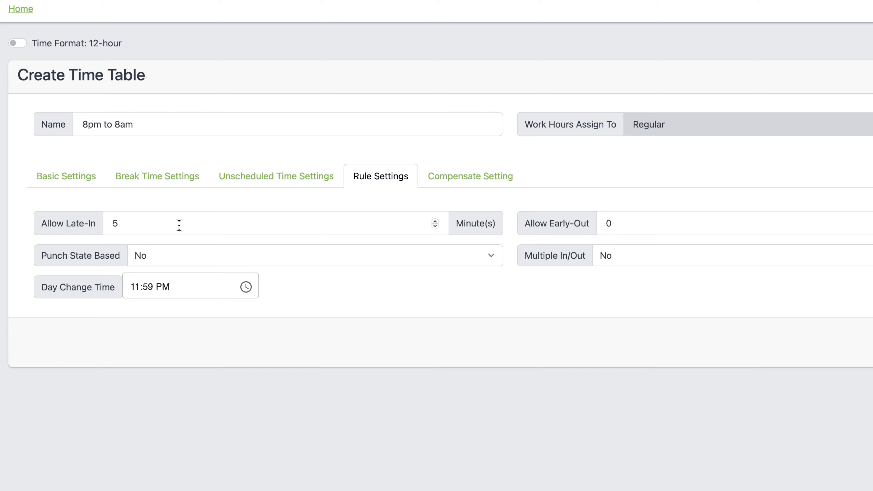
pyautogui.click(146, 228)
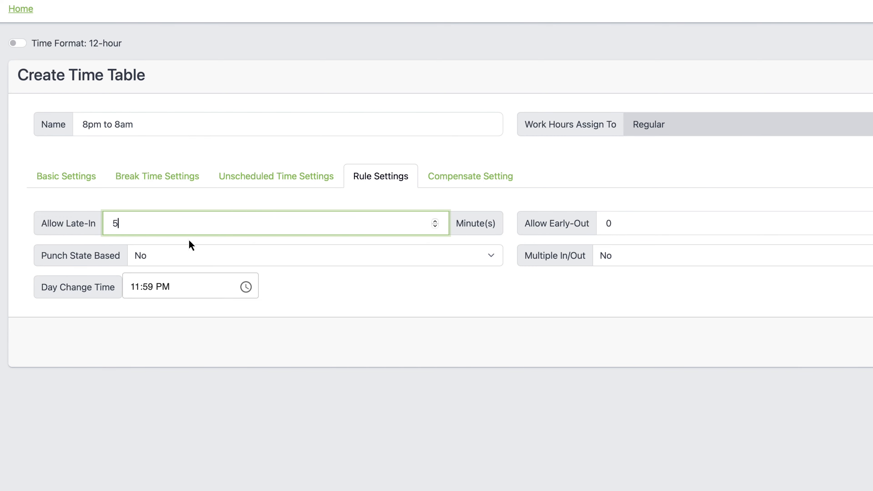
pyautogui.click(286, 202)
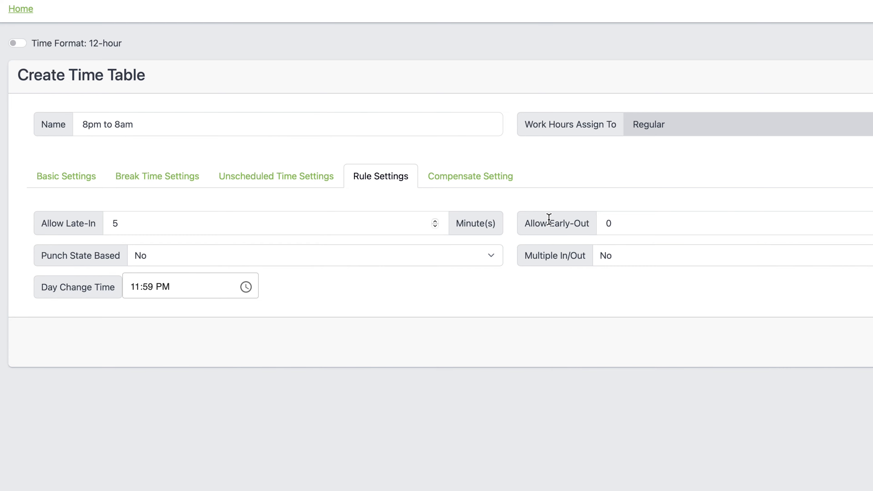
pyautogui.click(628, 222)
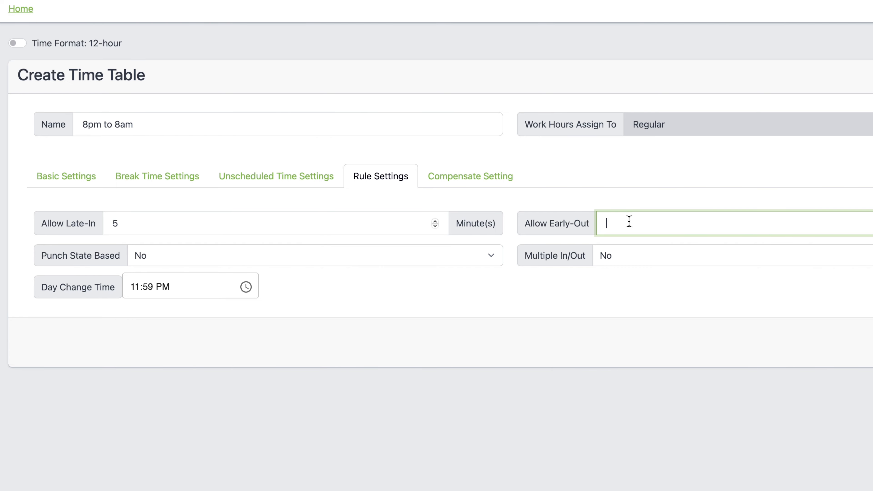
pyautogui.click(661, 204)
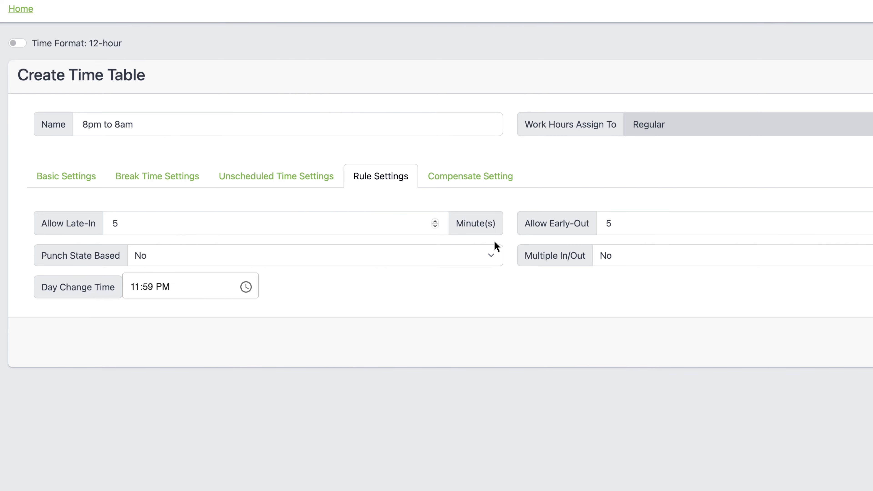
# - Check the Punch State Based options and the compensate setting, and submit the timetable
pyautogui.click(154, 257)
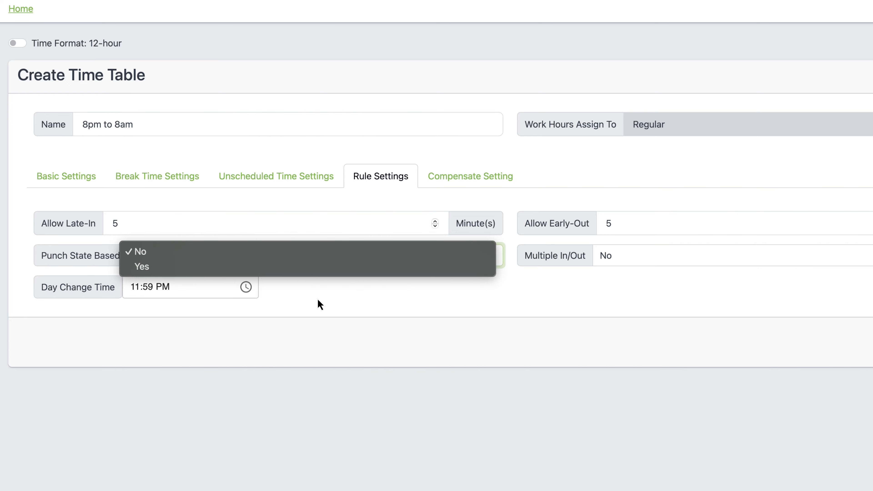
pyautogui.click(319, 304)
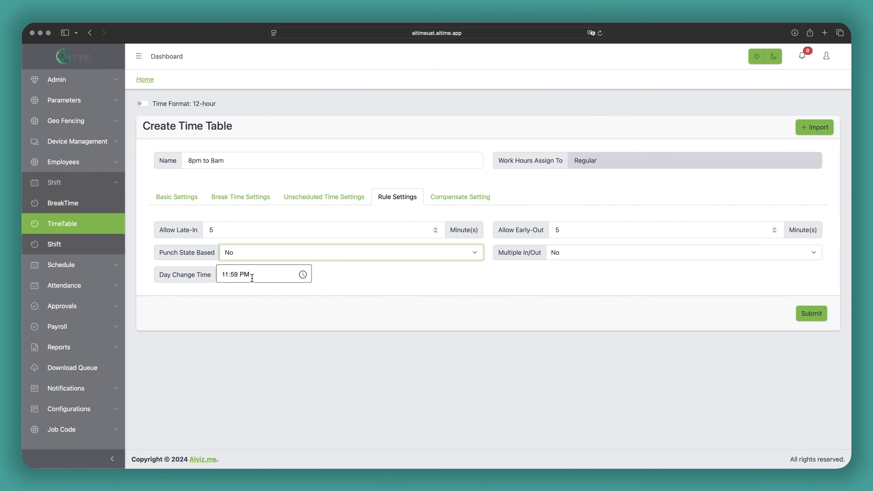
pyautogui.click(440, 204)
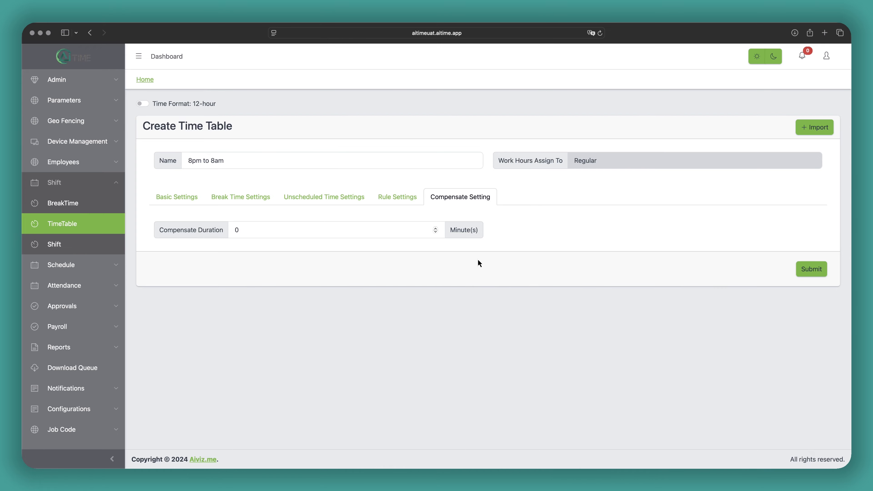
pyautogui.click(799, 270)
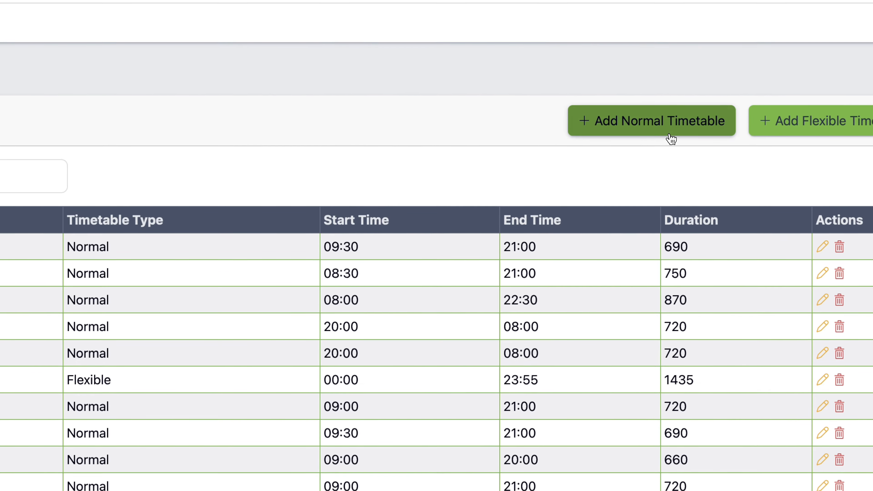
# - Start another normal timetable and view its import dialog without importing a file
pyautogui.click(634, 39)
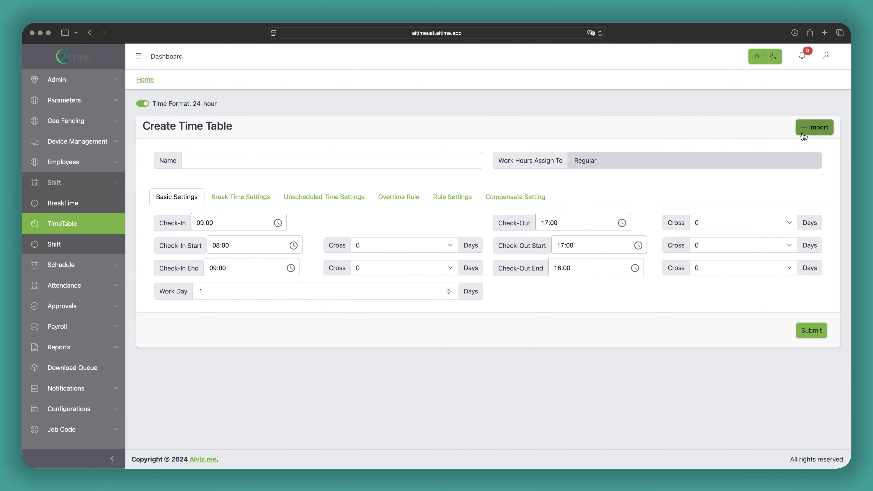
pyautogui.click(803, 135)
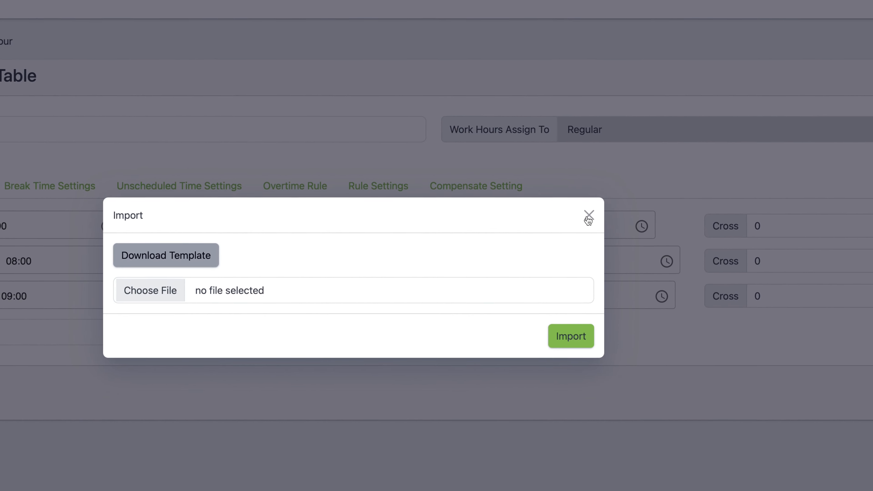
pyautogui.click(588, 216)
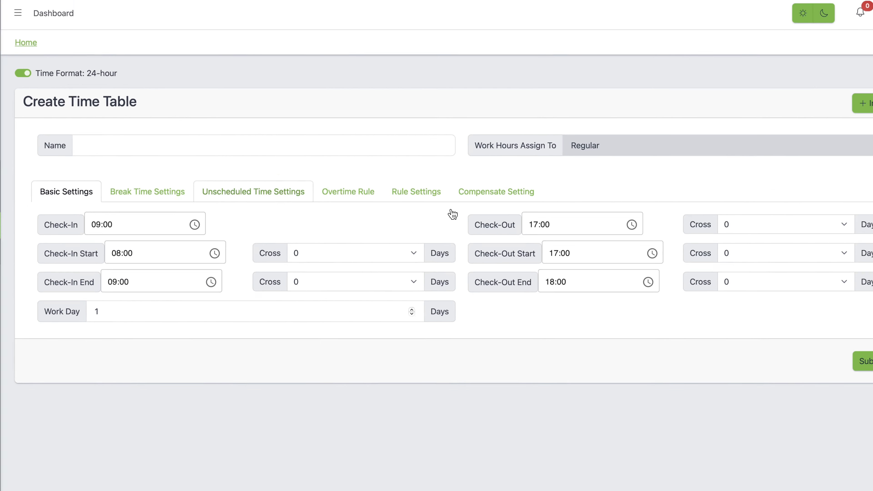
# - Go to the shifts list and view the weekly details of shift S1_ TT_09:00_21:00_WB1
pyautogui.click(101, 223)
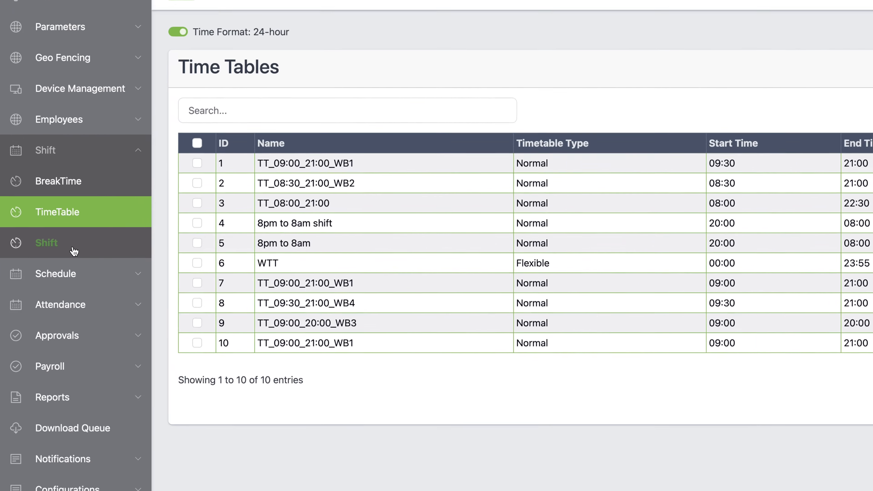
pyautogui.click(87, 251)
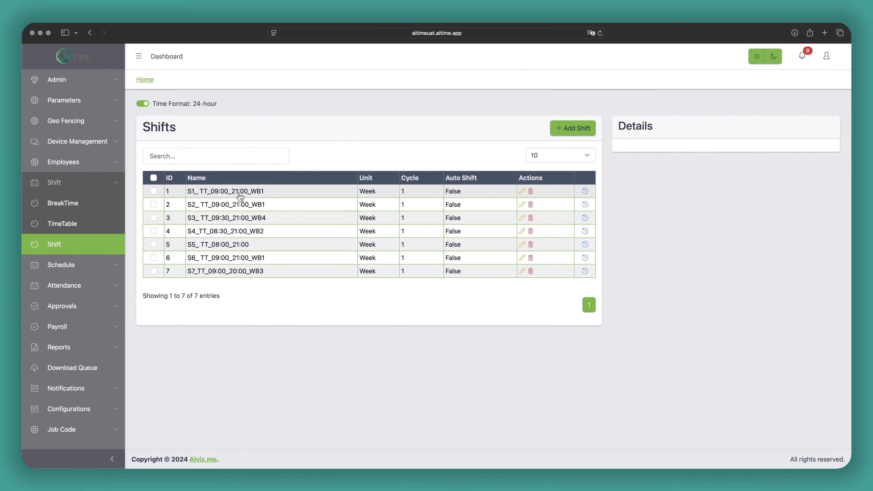
pyautogui.click(250, 199)
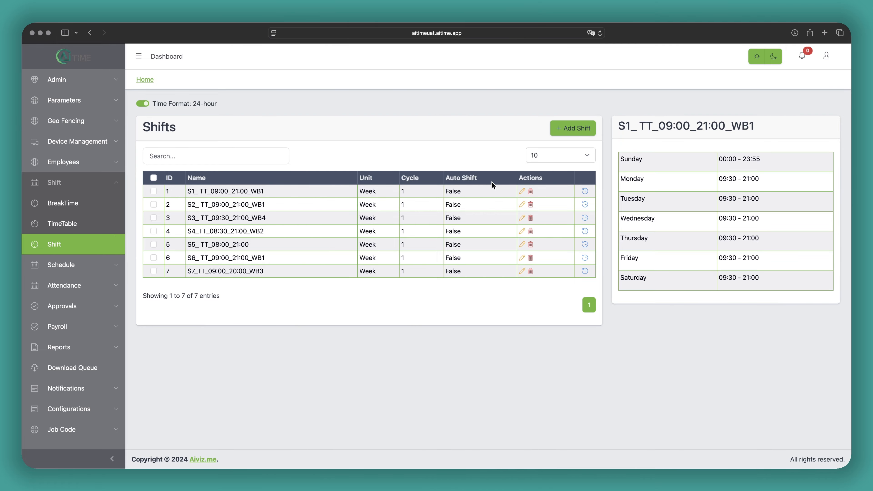
# - Start a new shift named test for AIMS Security Systems Trading and select the 8pm to 8am shift timetable
pyautogui.click(561, 128)
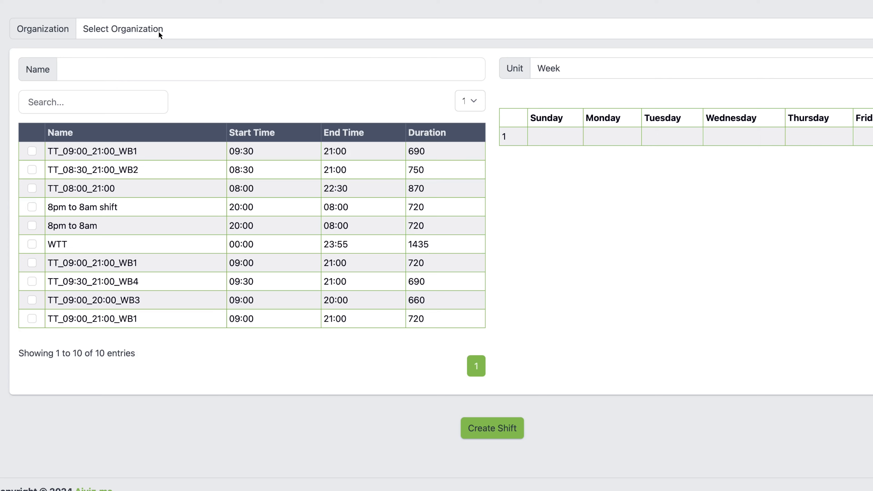
pyautogui.click(158, 35)
pyautogui.click(158, 39)
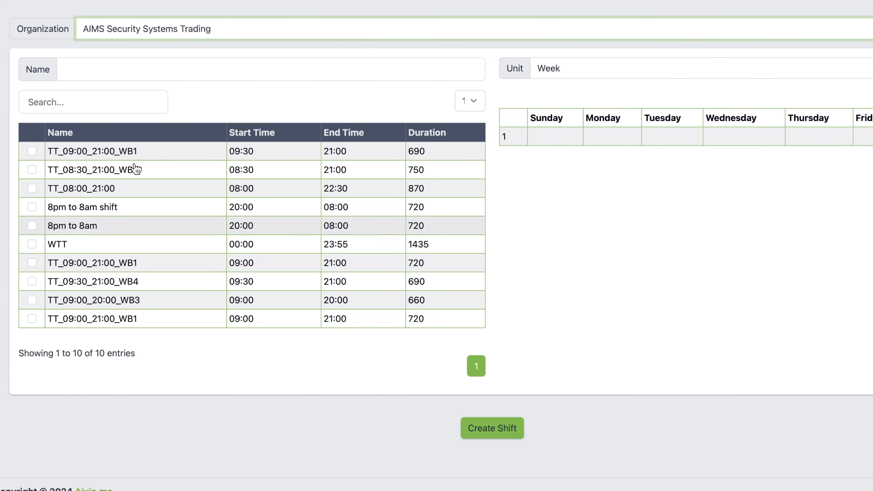
pyautogui.click(111, 215)
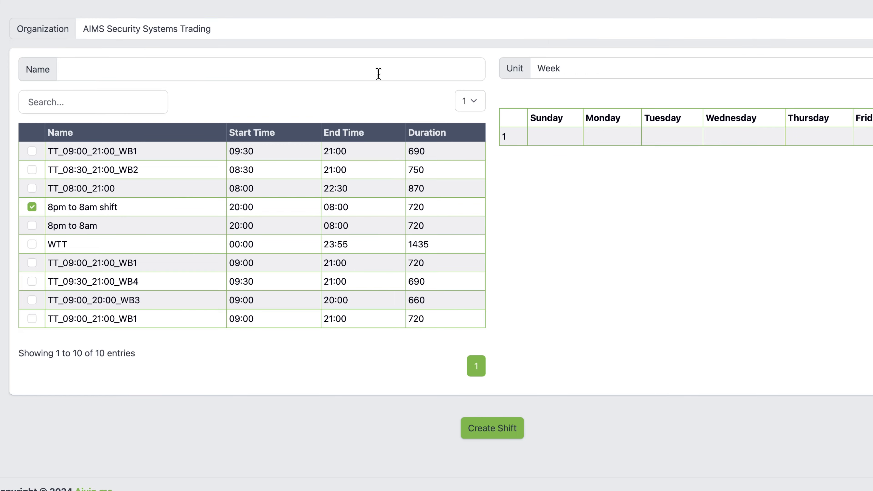
pyautogui.click(364, 74)
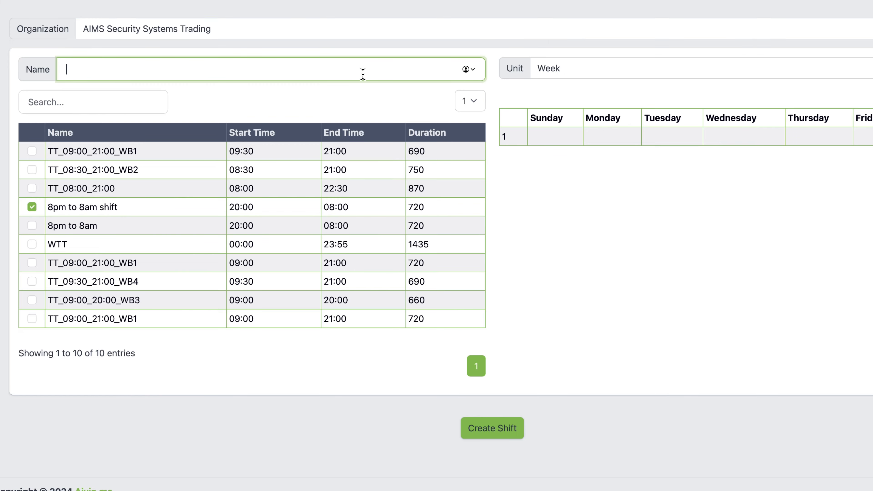
pyautogui.write('test')
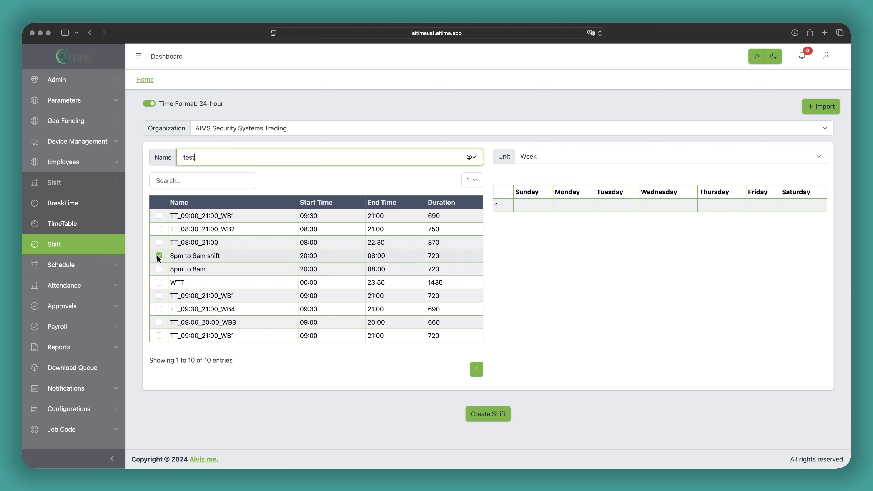
# - Assign the selected timetable to Monday through Friday in the weekly grid and create the shift
pyautogui.click(588, 210)
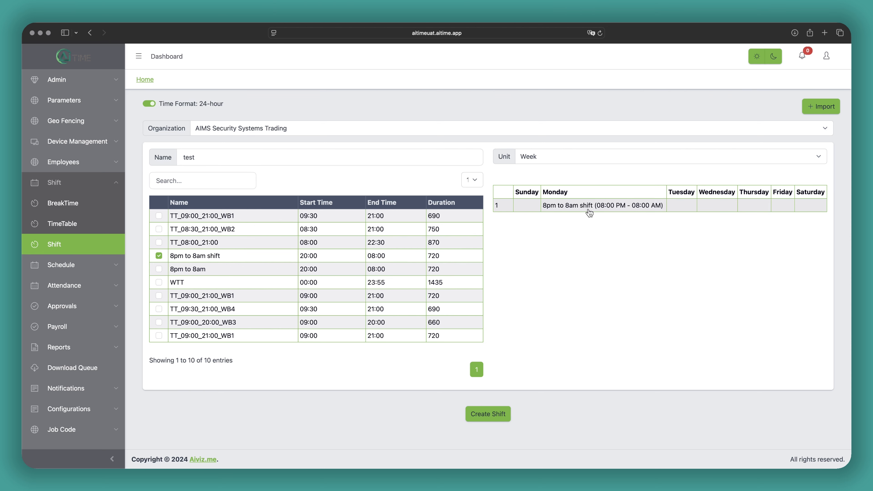
pyautogui.click(641, 210)
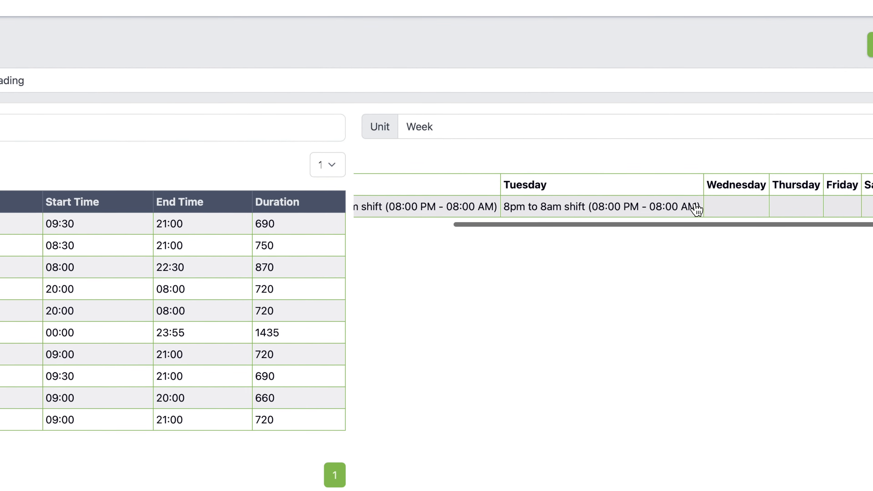
pyautogui.click(713, 207)
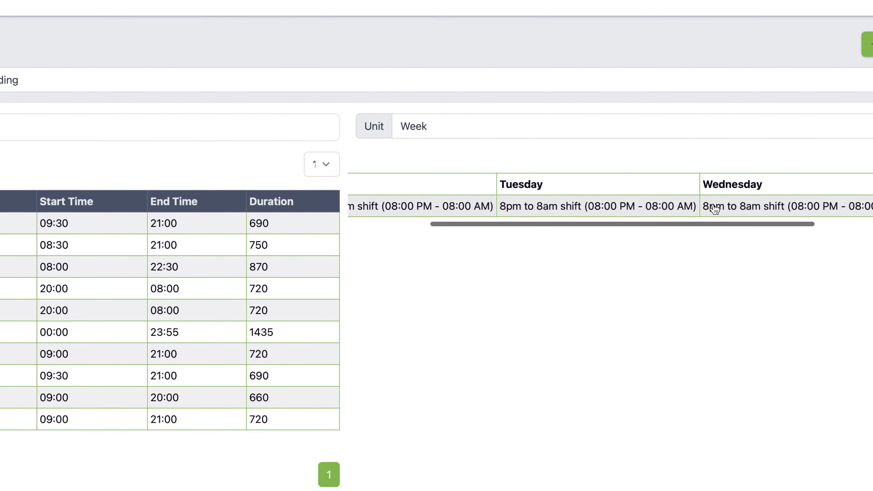
pyautogui.hscroll(4, 708, 210)
pyautogui.click(790, 208)
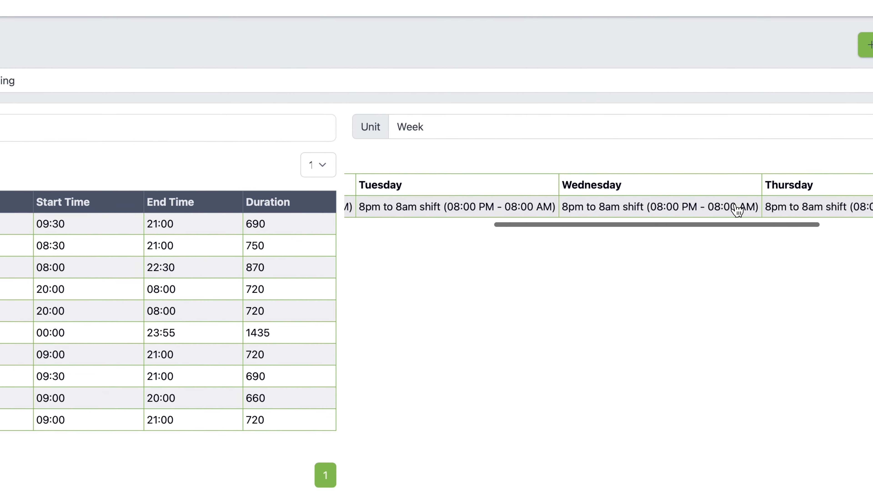
pyautogui.hscroll(4, 794, 208)
pyautogui.click(799, 207)
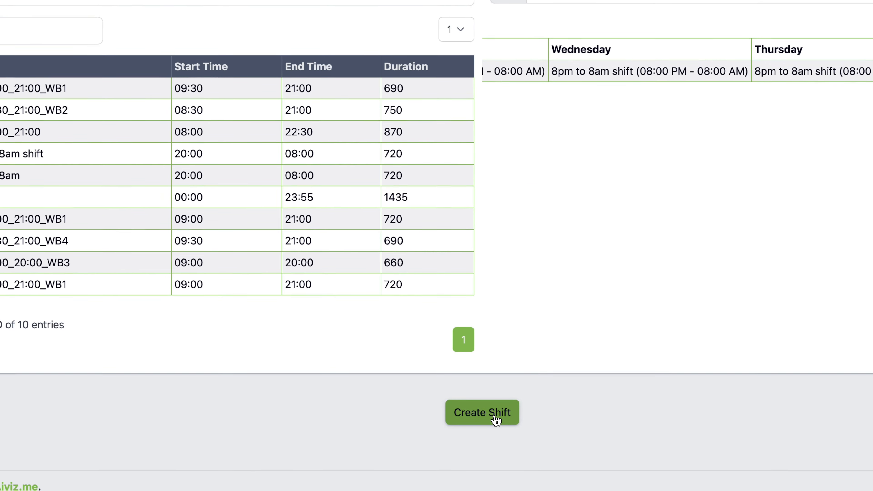
pyautogui.click(496, 418)
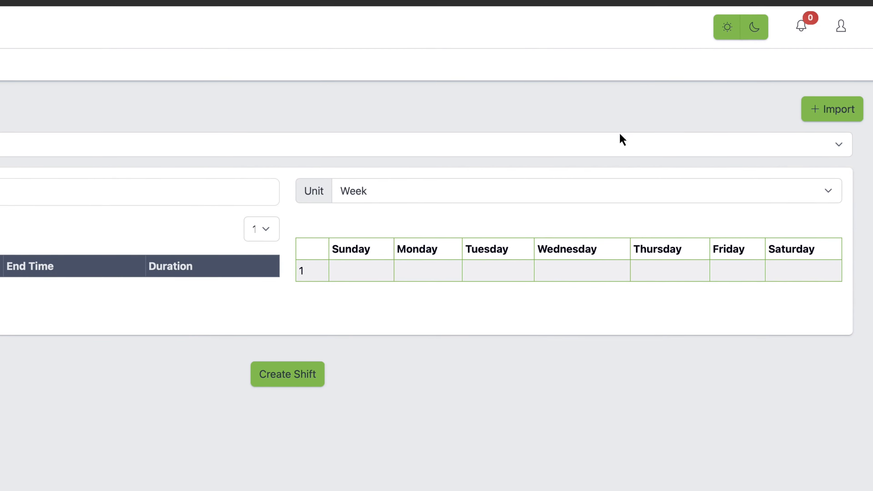
# - View the shift import dialog and close it without importing a file
pyautogui.click(831, 109)
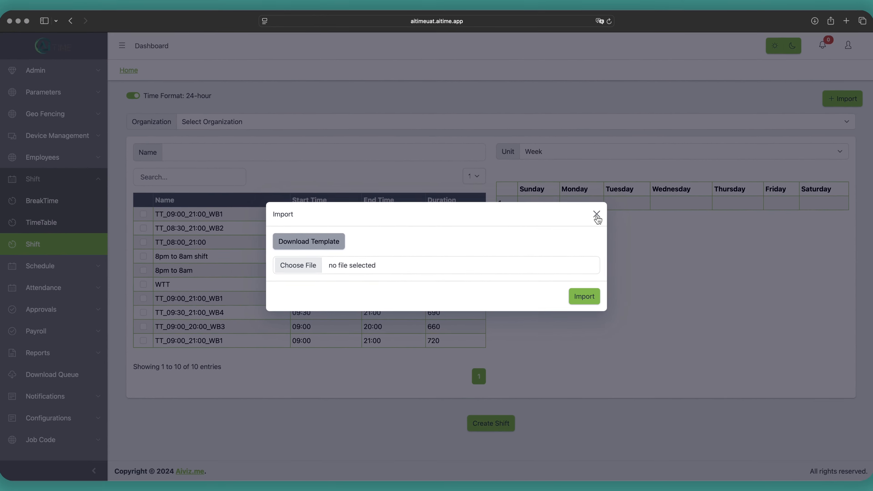
pyautogui.click(656, 202)
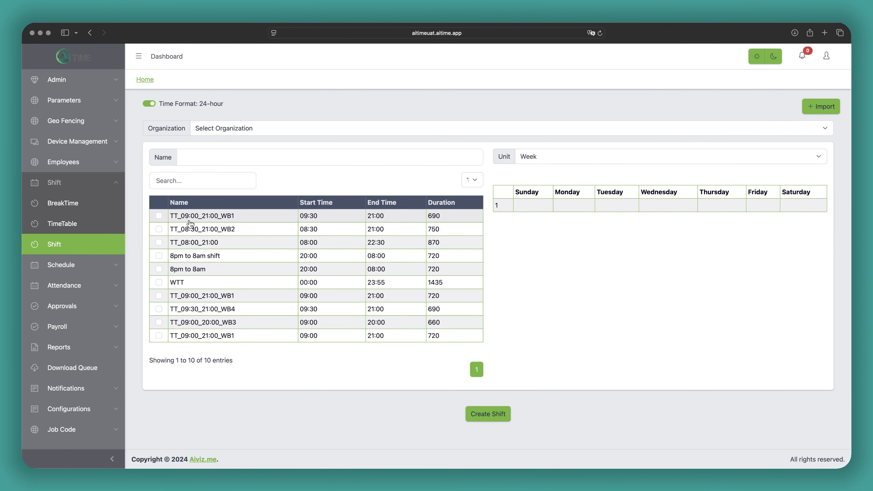
# - Try to select overlapping timetables together for another shift, using 8pm to 8am shift, TT_09:00_21:00_WB1 and TT_09:30_21:00_WB4
pyautogui.click(196, 257)
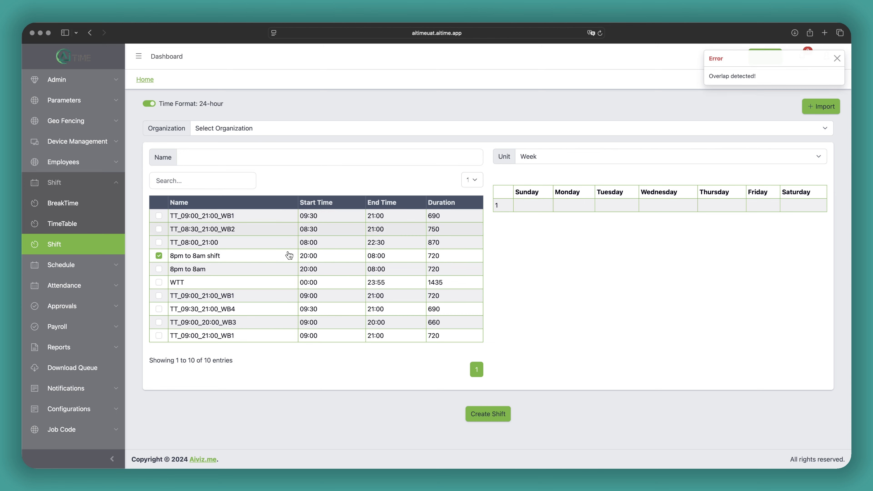
pyautogui.click(225, 255)
pyautogui.click(204, 292)
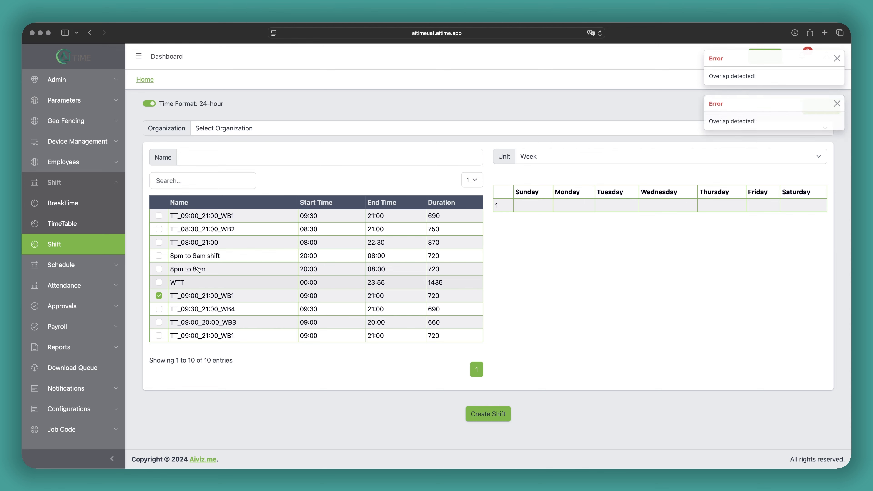
pyautogui.click(200, 311)
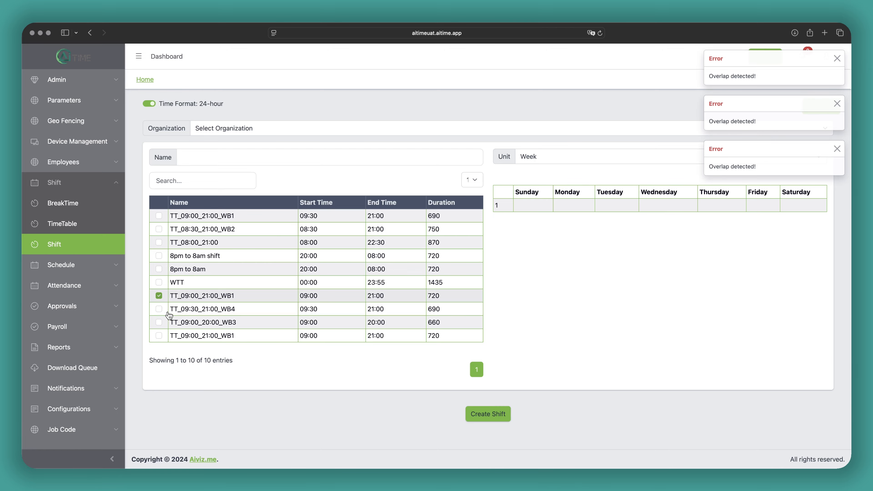
# - Leave the new shift form and review the shifts, break times and timetables lists, ending on the shifts list
pyautogui.click(82, 250)
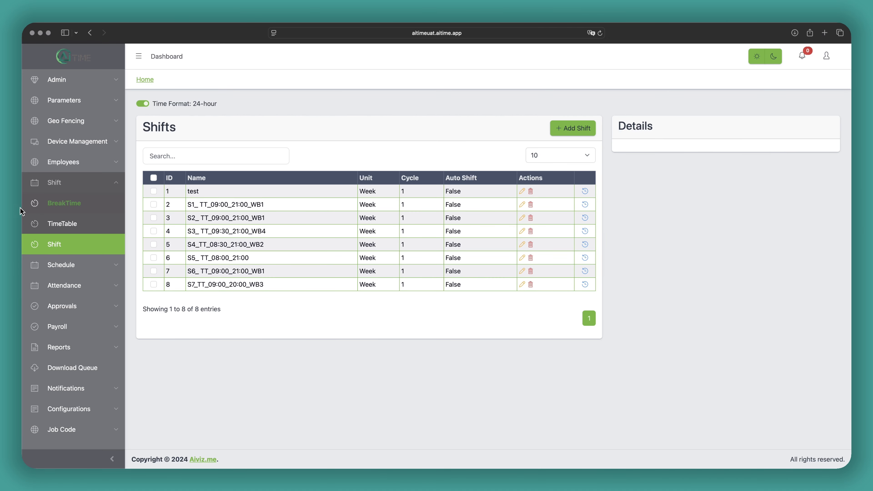
pyautogui.click(83, 210)
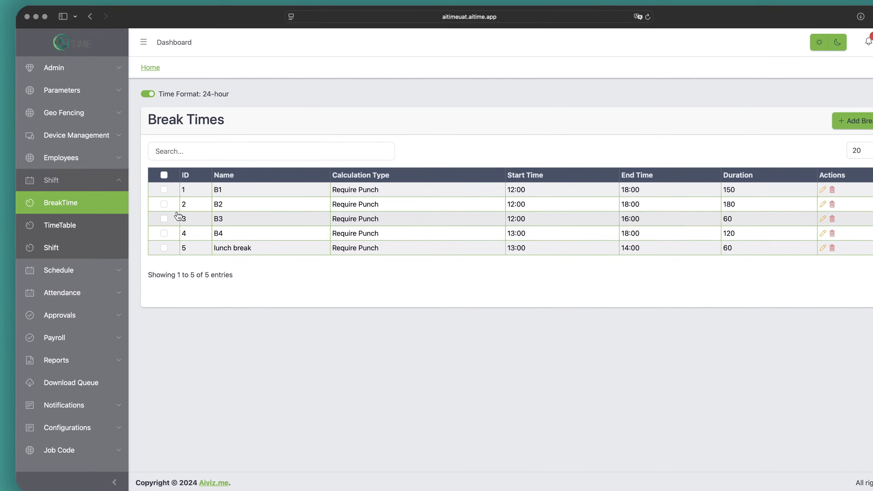
pyautogui.click(101, 226)
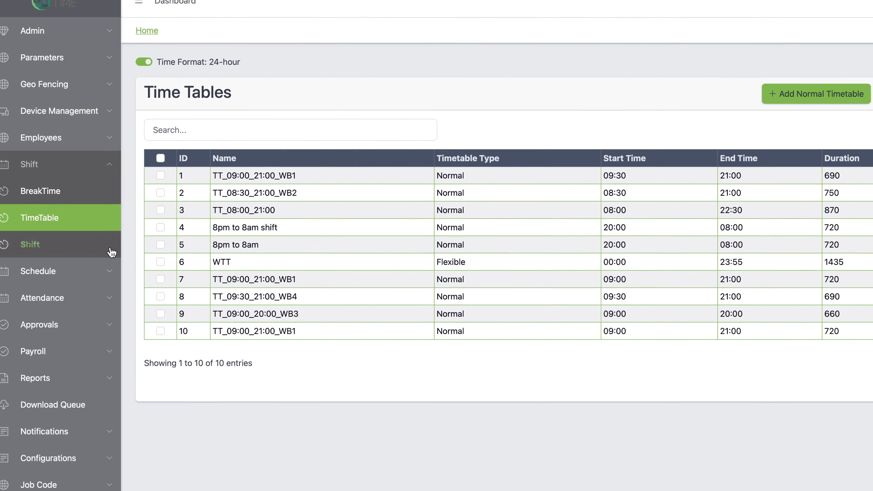
pyautogui.click(110, 251)
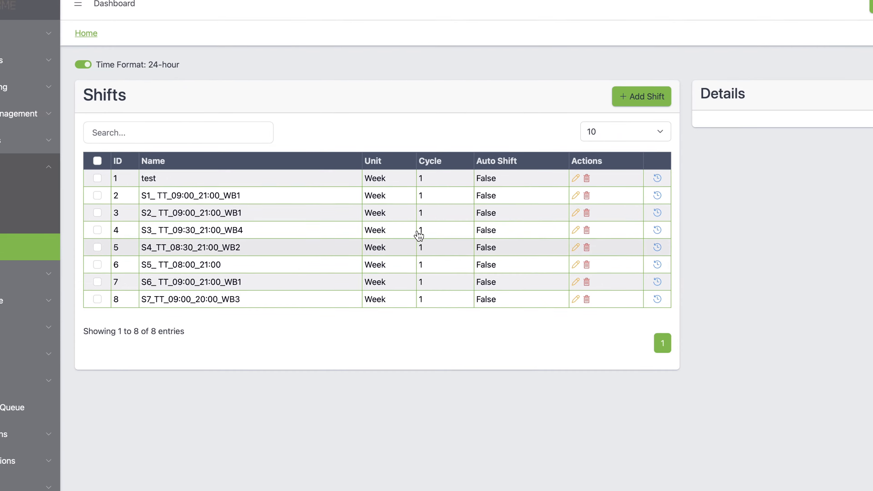